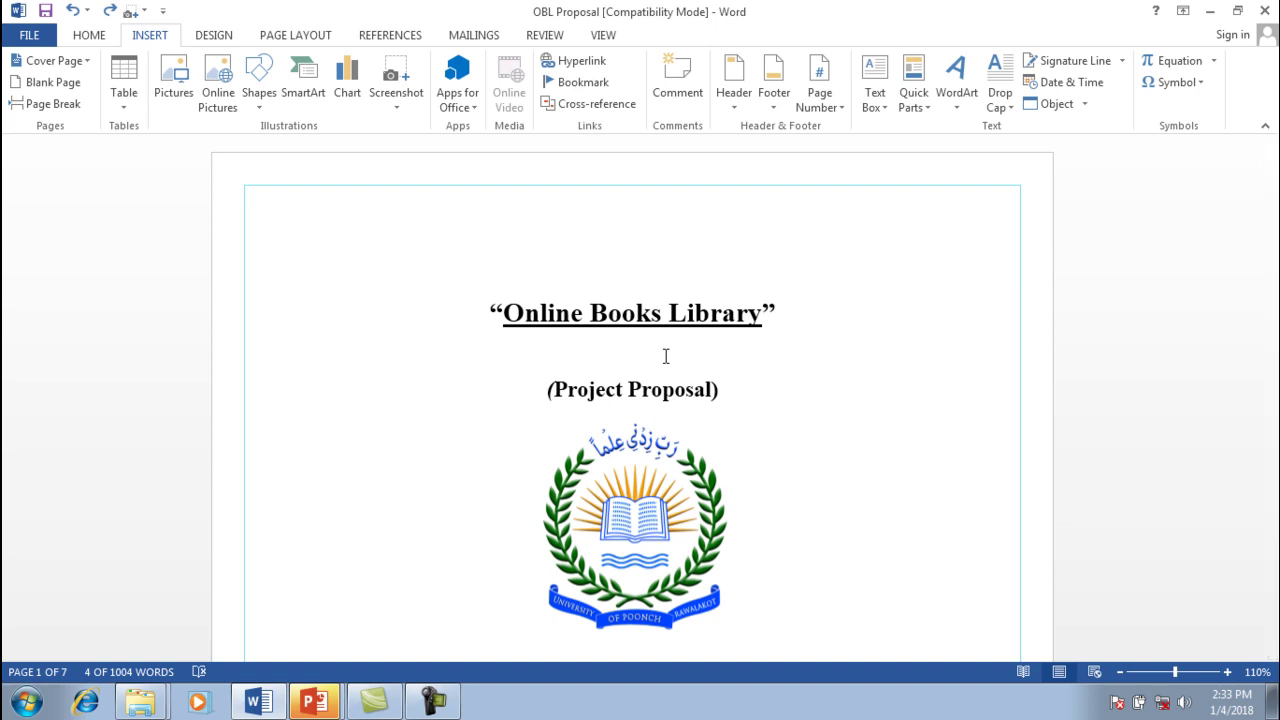
Select the title 'Online Books Library' and open Insert Hyperlink on Existing File or Web Page
{"action": "left_click_drag", "start_coordinate": [1276, 172], "coordinate": [1276, 172]}
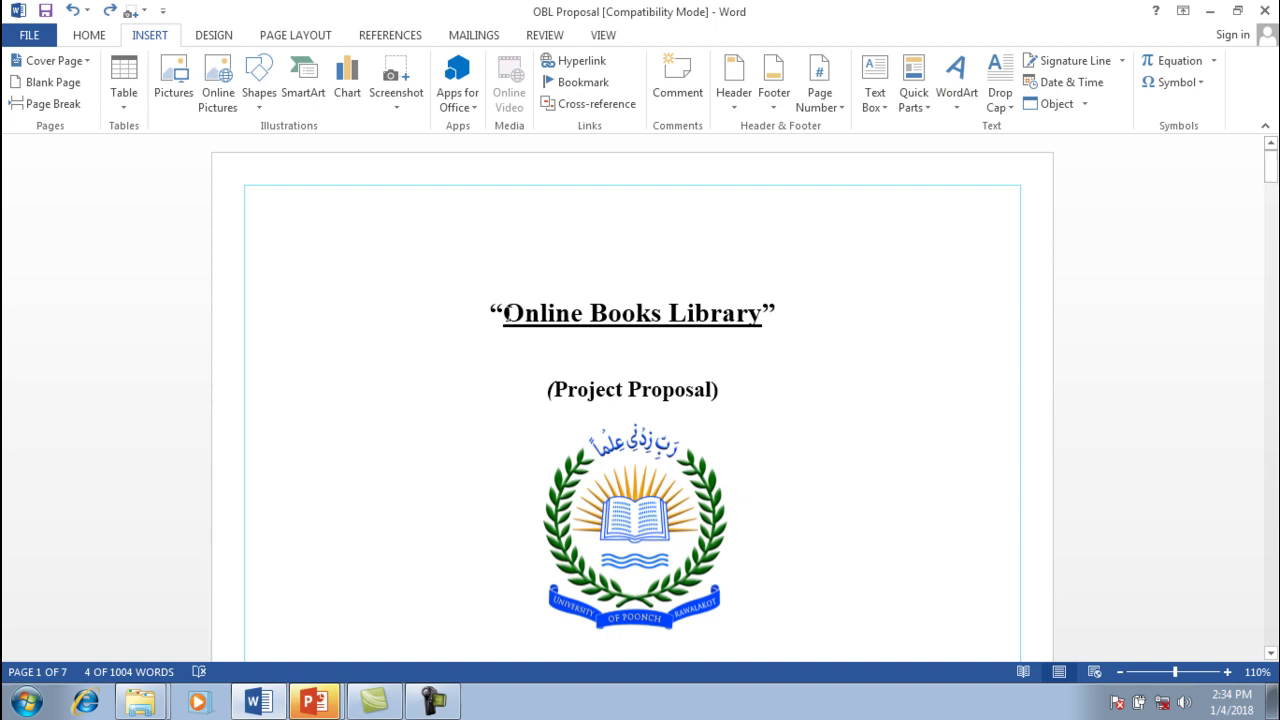
{"action": "left_click_drag", "start_coordinate": [503, 313], "coordinate": [741, 316]}
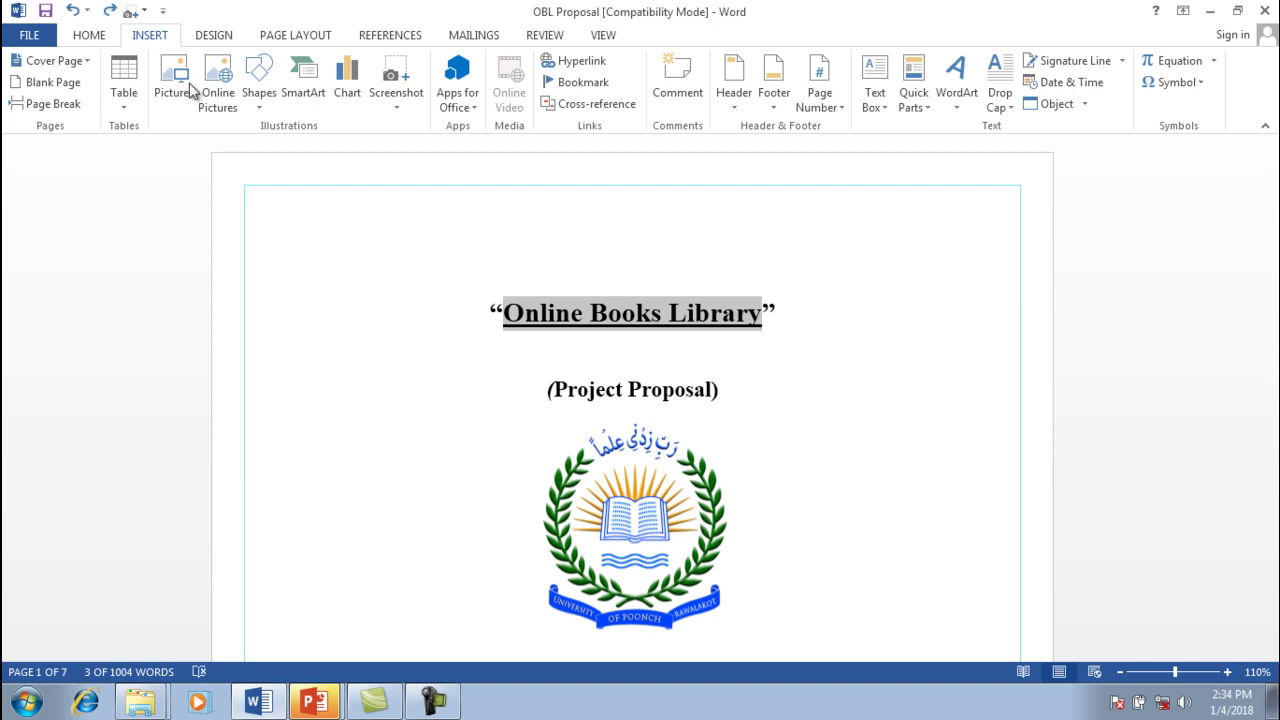
{"action": "left_click", "coordinate": [579, 68]}
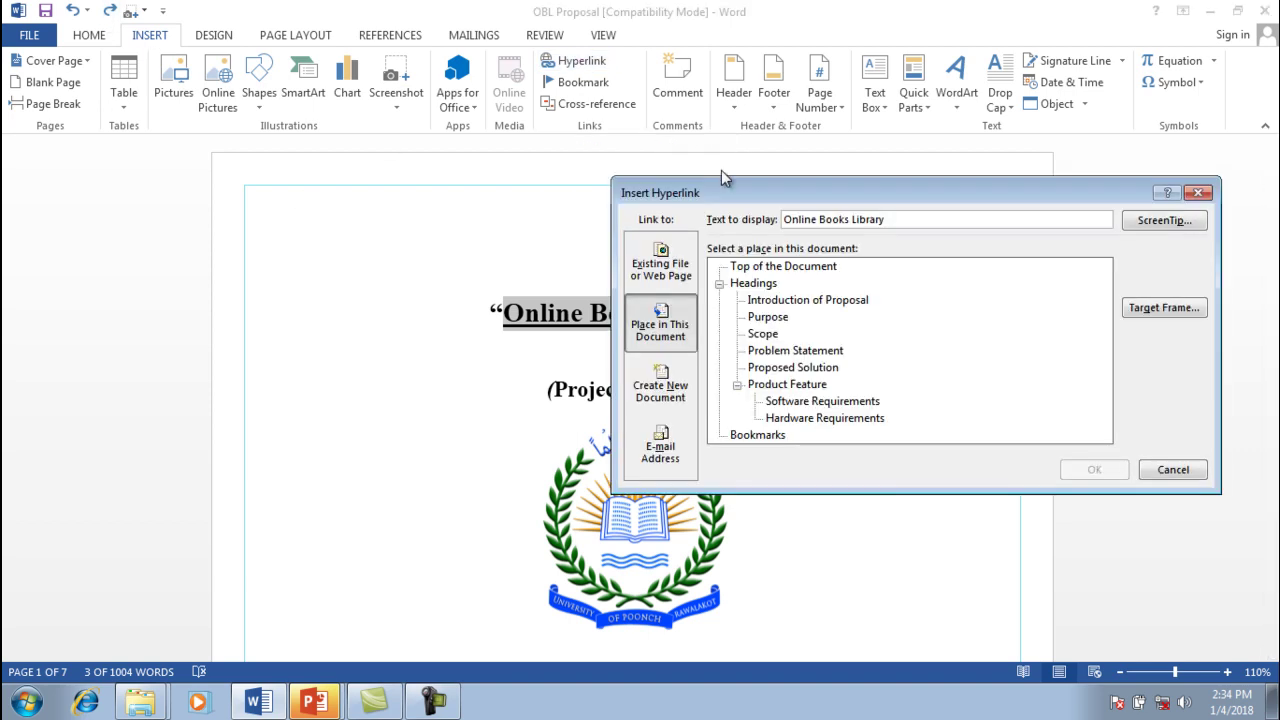
{"action": "left_click_drag", "start_coordinate": [718, 190], "coordinate": [864, 184]}
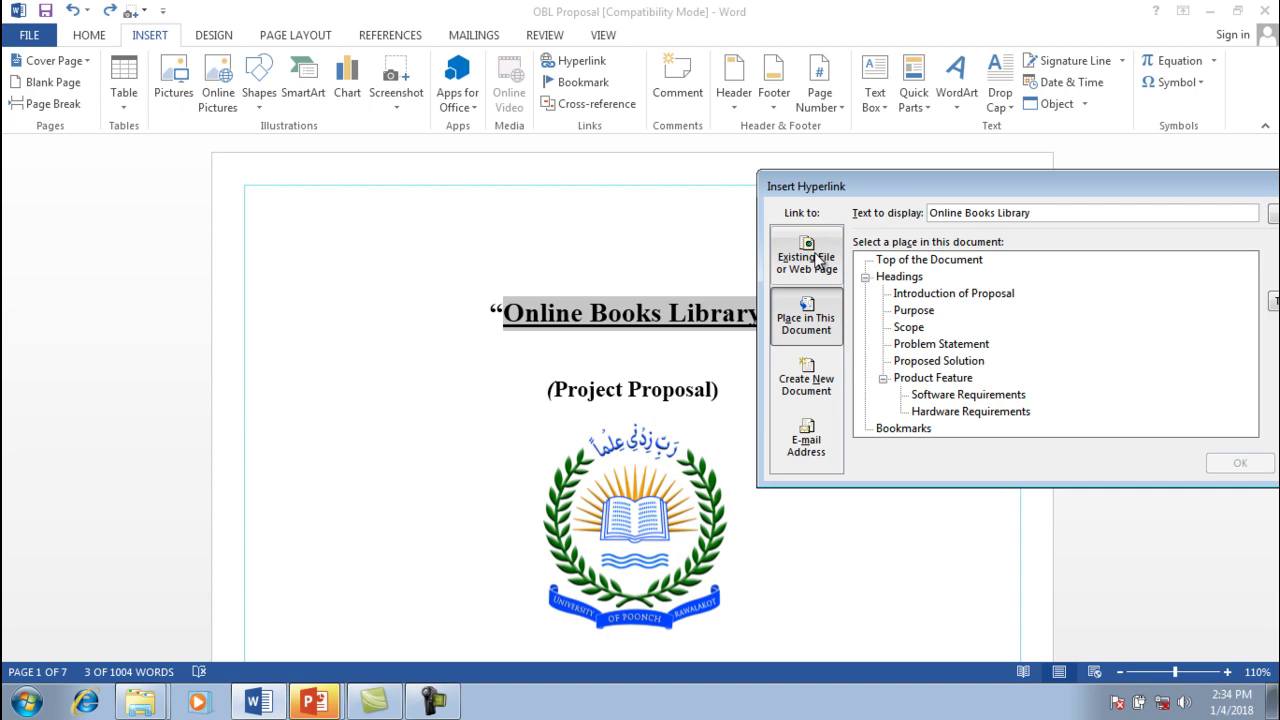
{"action": "left_click", "coordinate": [818, 262]}
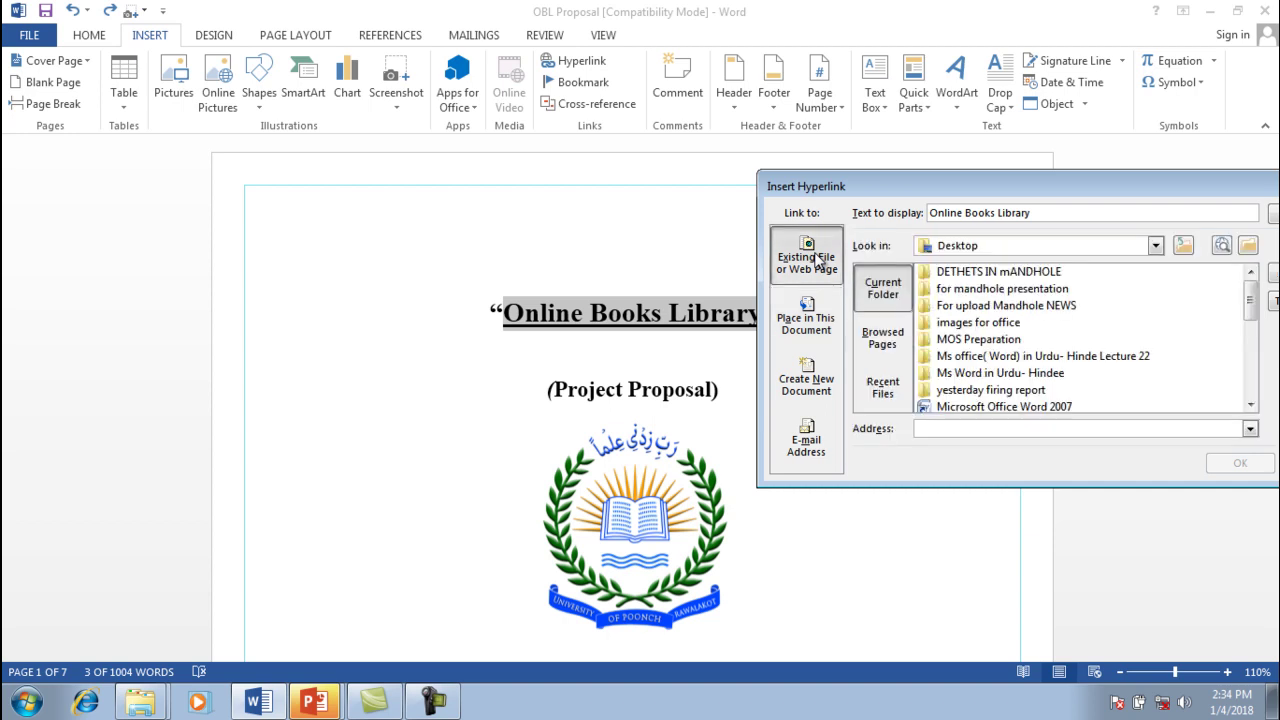
{"action": "left_click_drag", "start_coordinate": [957, 185], "coordinate": [700, 140]}
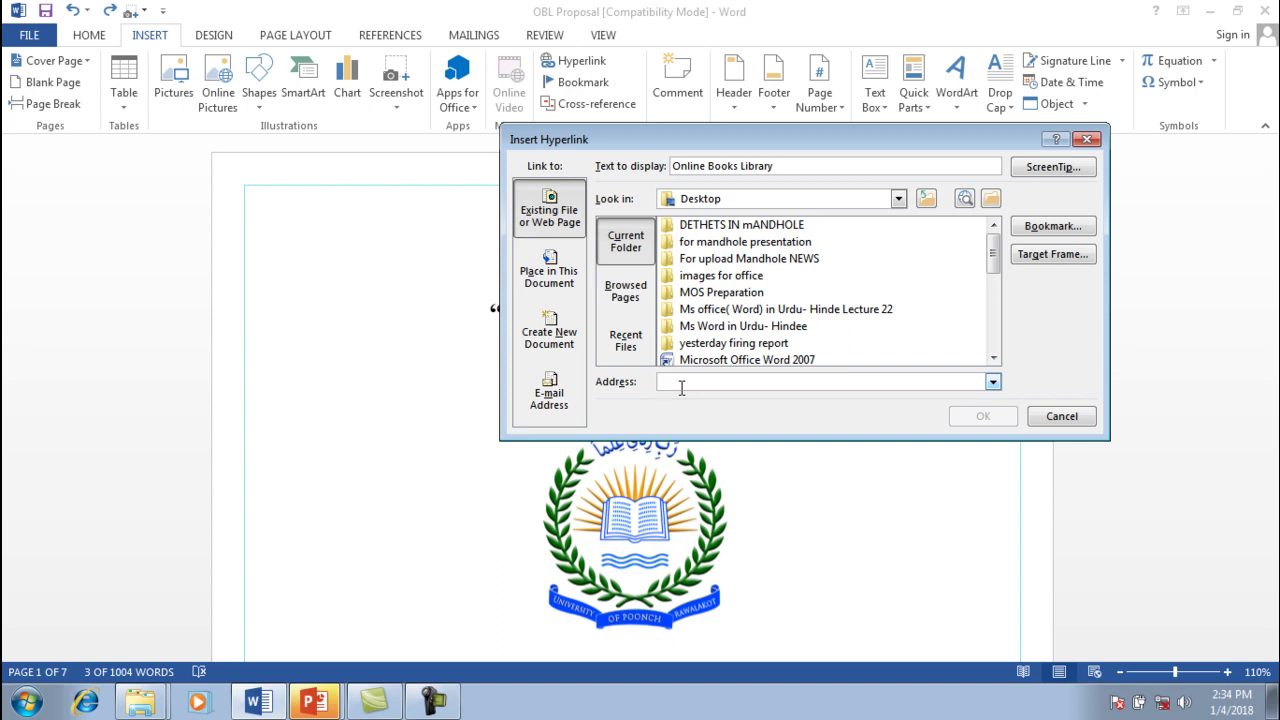
{"action": "type", "text": "WWW."}
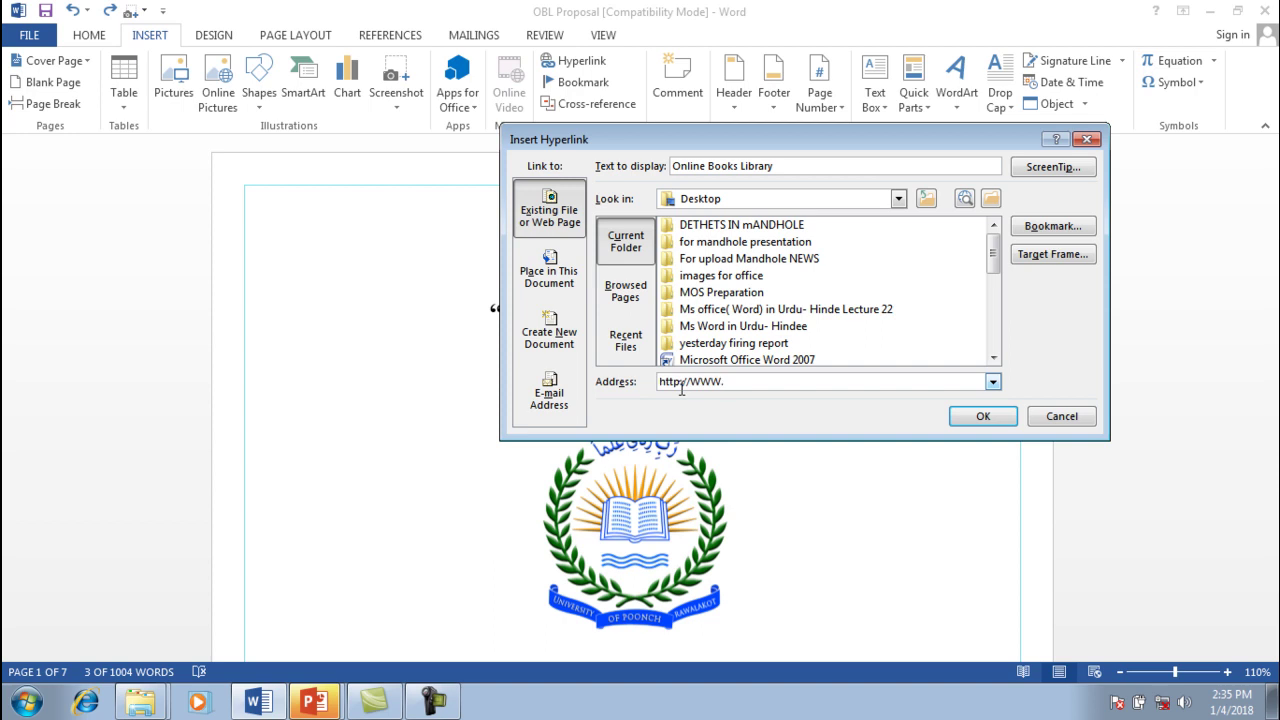
{"action": "type", "text": "UPR."}
{"action": "type", "text": "CON.P"}
{"action": "type", "text": "K"}
{"action": "left_click", "coordinate": [770, 381]}
{"action": "key", "text": "BackSpace"}
{"action": "type", "text": "M"}
{"action": "key", "text": "BackSpace"}
{"action": "key", "text": "BackSpace"}
{"action": "key", "text": "BackSpace"}
{"action": "type", "text": "com"}
{"action": "left_click", "coordinate": [782, 381]}
{"action": "key", "text": "BackSpace"}
{"action": "key", "text": "BackSpace"}
{"action": "type", "text": "pk"}
{"action": "left_click", "coordinate": [983, 416]}
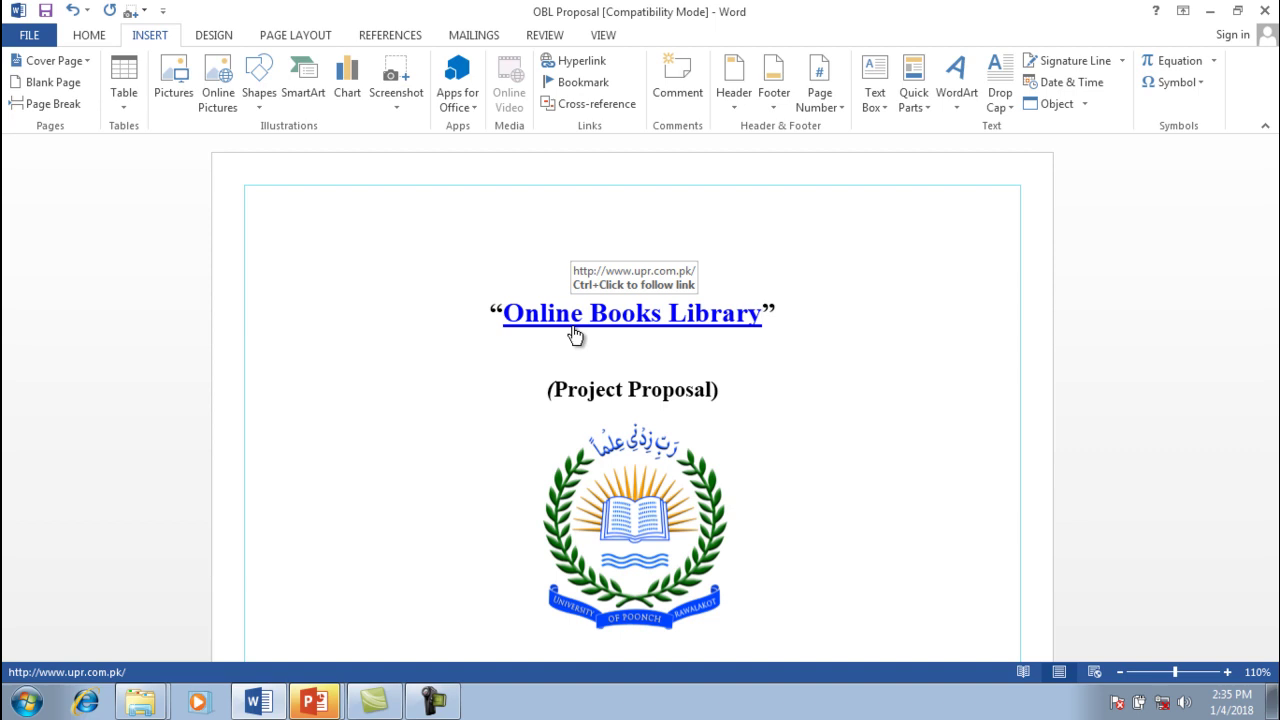
Ctrl+click the 'Online Books Library' link and dismiss the 'Unable to open' error
{"action": "left_click", "coordinate": [574, 330], "text": "ctrl"}
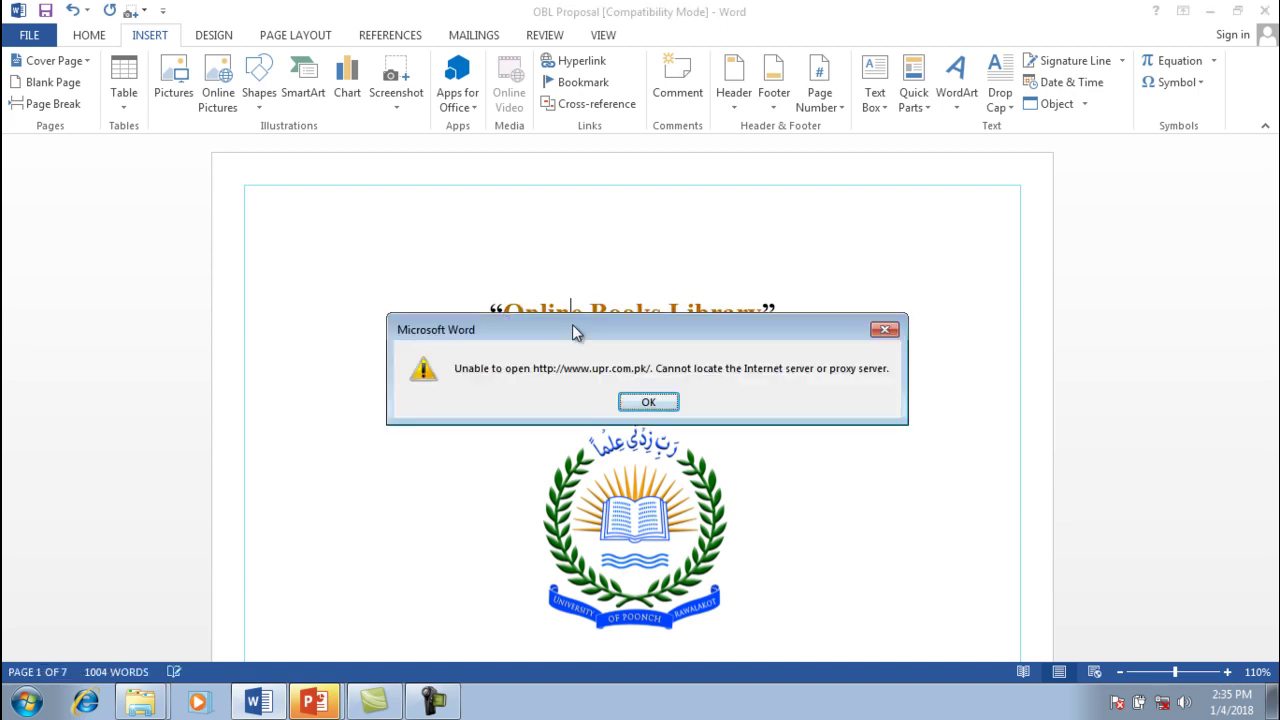
{"action": "left_click", "coordinate": [883, 329]}
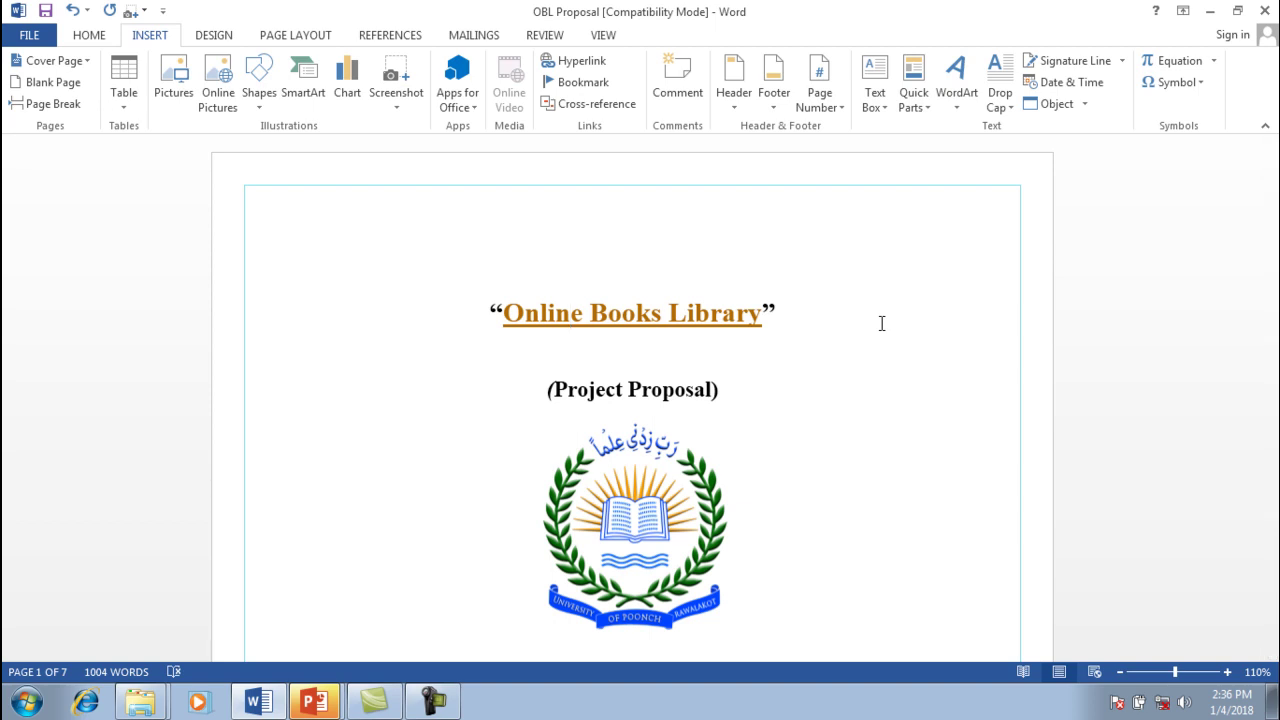
Undo the web link and relink the title to the 'Proposed Solution' heading in this document
{"action": "key", "text": "ctrl+z"}
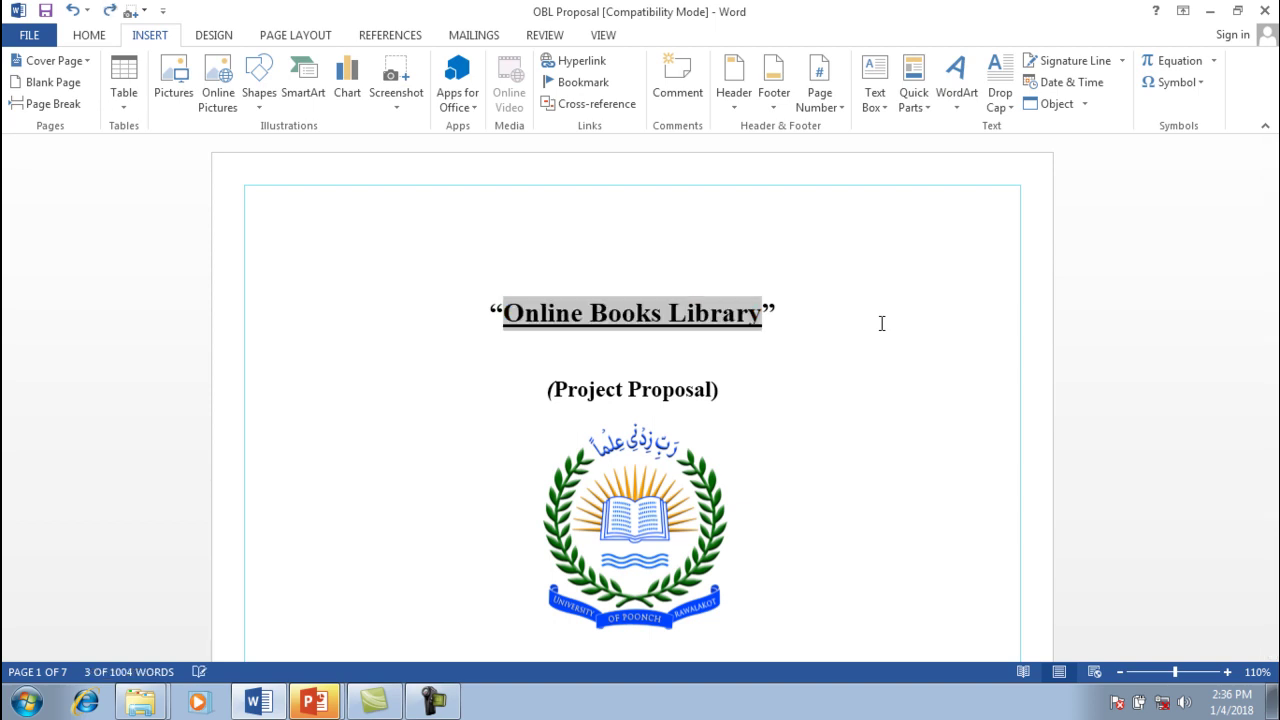
{"action": "key", "text": "ctrl+z"}
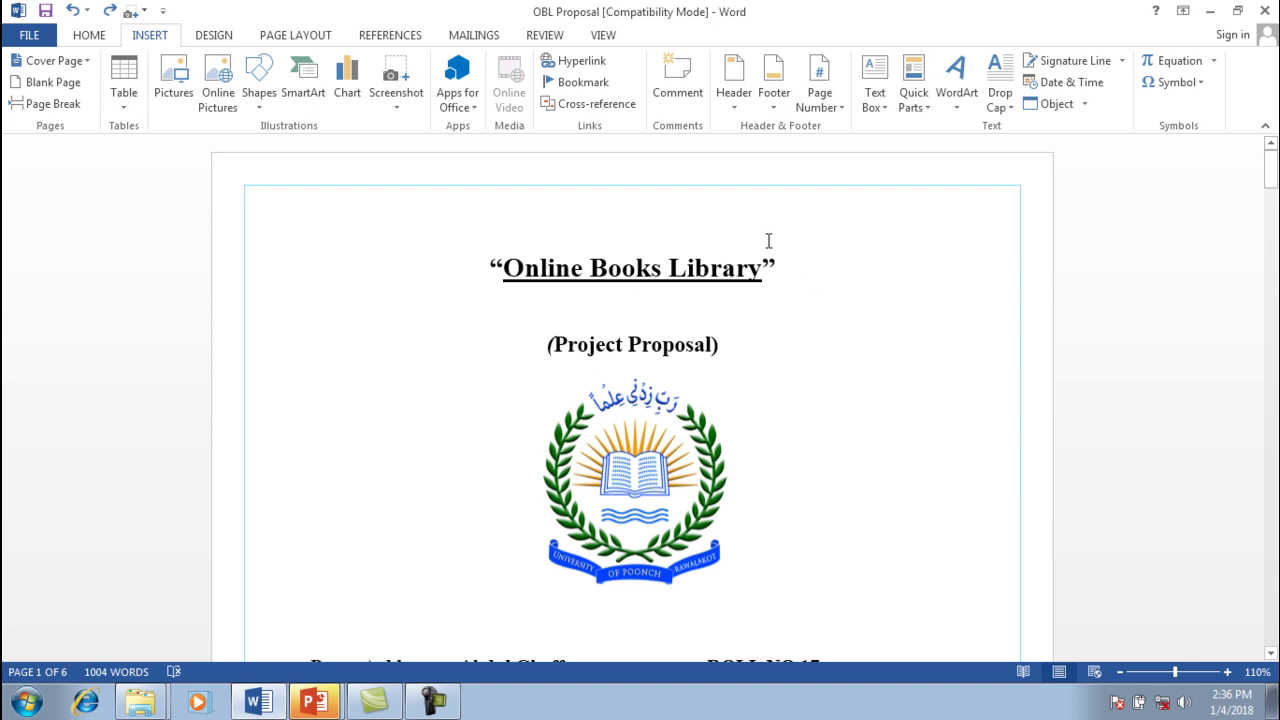
{"action": "left_click_drag", "start_coordinate": [762, 268], "coordinate": [697, 268]}
{"action": "left_click_drag", "start_coordinate": [600, 238], "coordinate": [500, 252]}
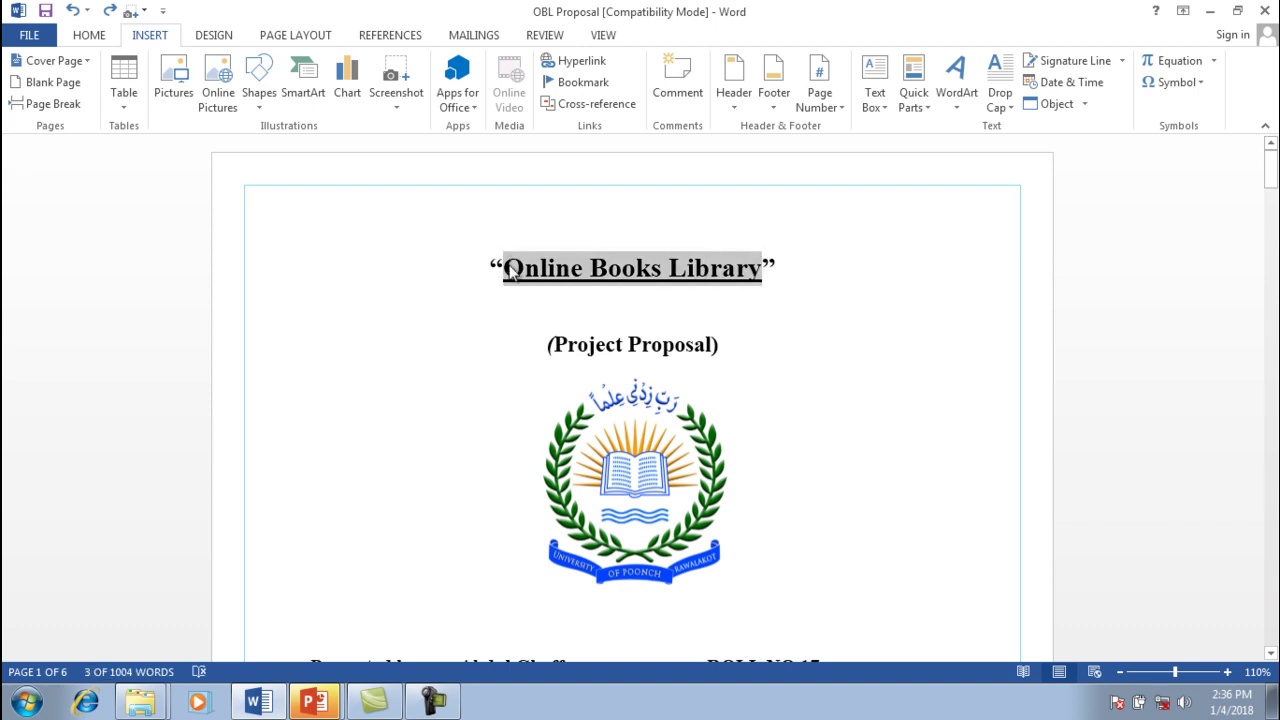
{"action": "left_click", "coordinate": [576, 66]}
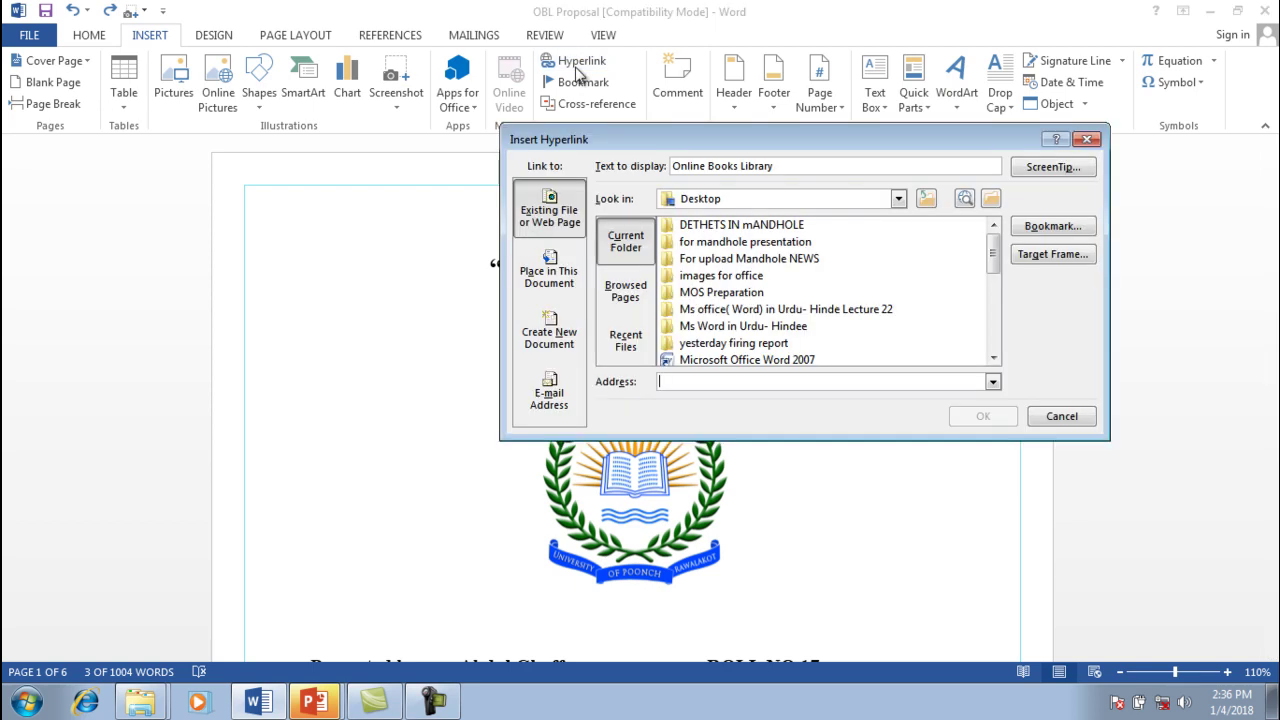
{"action": "left_click", "coordinate": [554, 281]}
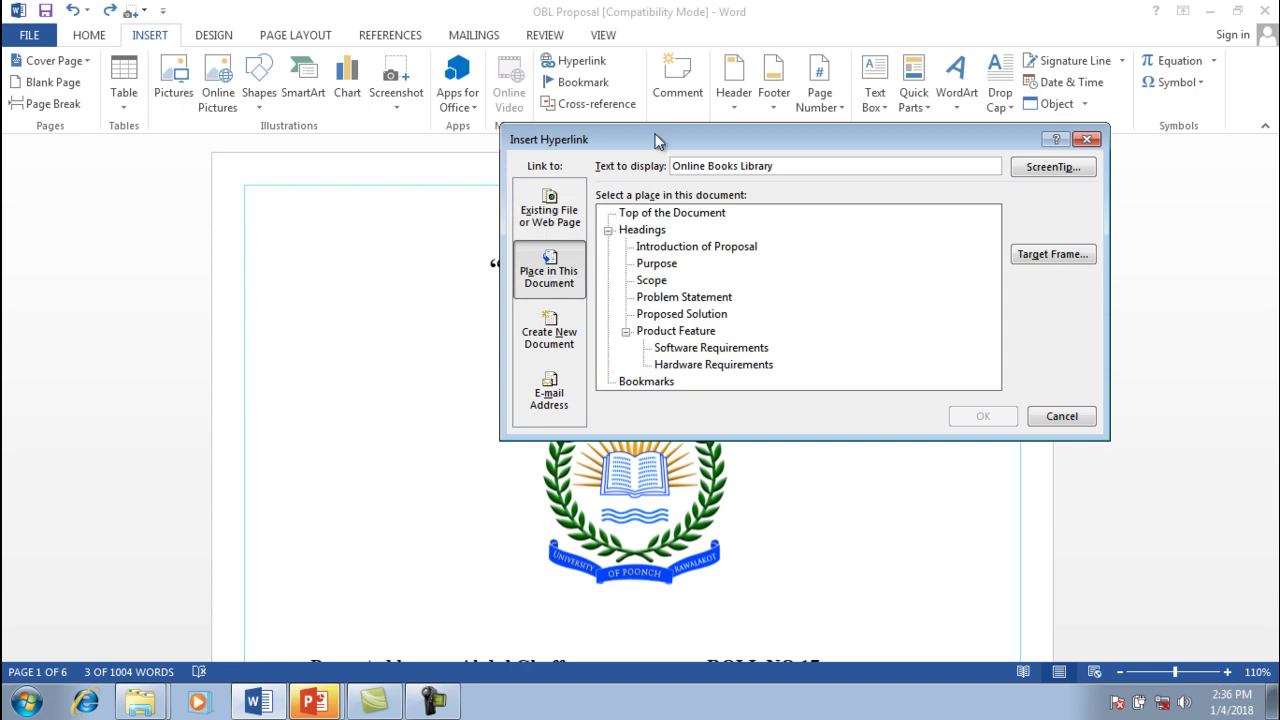
{"action": "left_click_drag", "start_coordinate": [654, 140], "coordinate": [867, 165]}
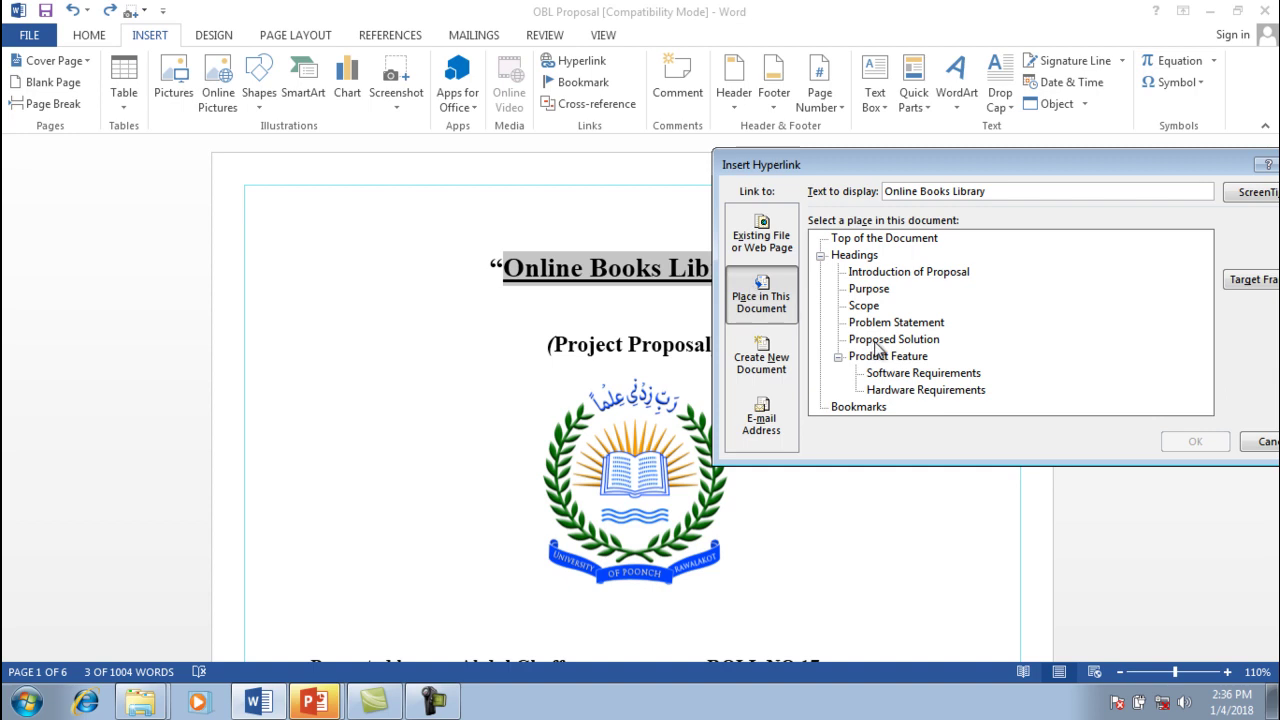
{"action": "left_click", "coordinate": [878, 343]}
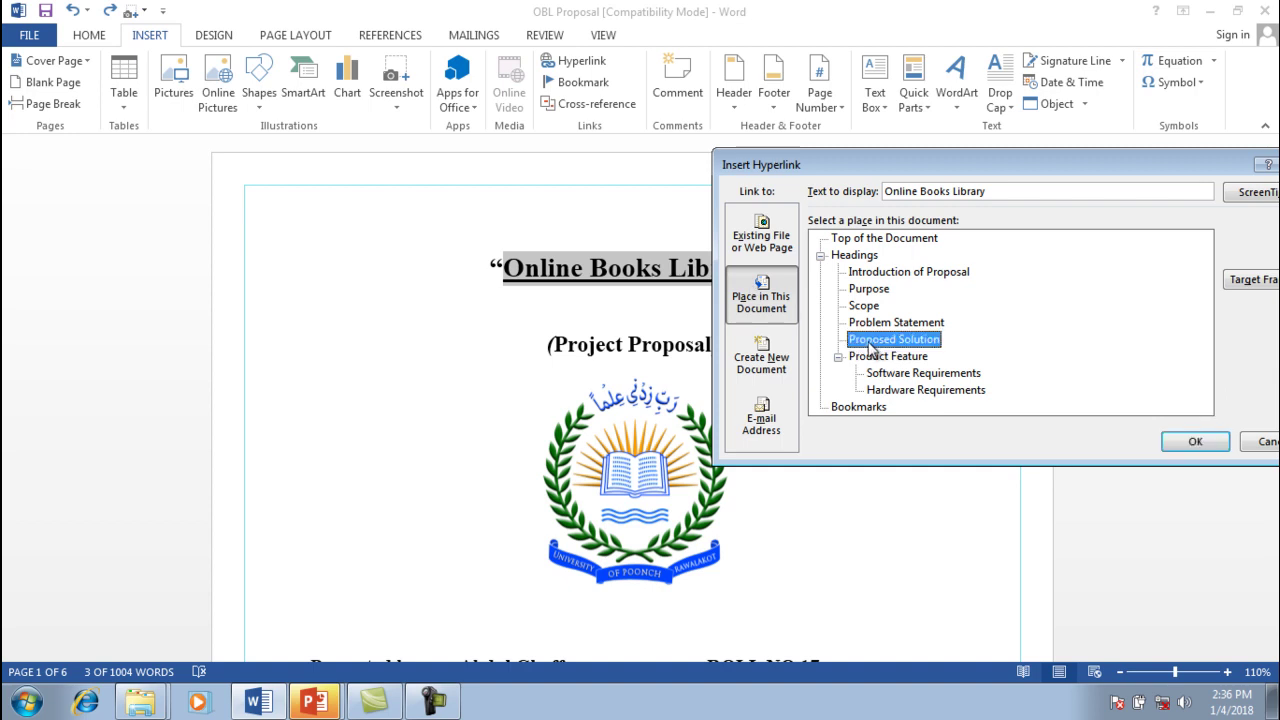
{"action": "left_click", "coordinate": [1195, 442]}
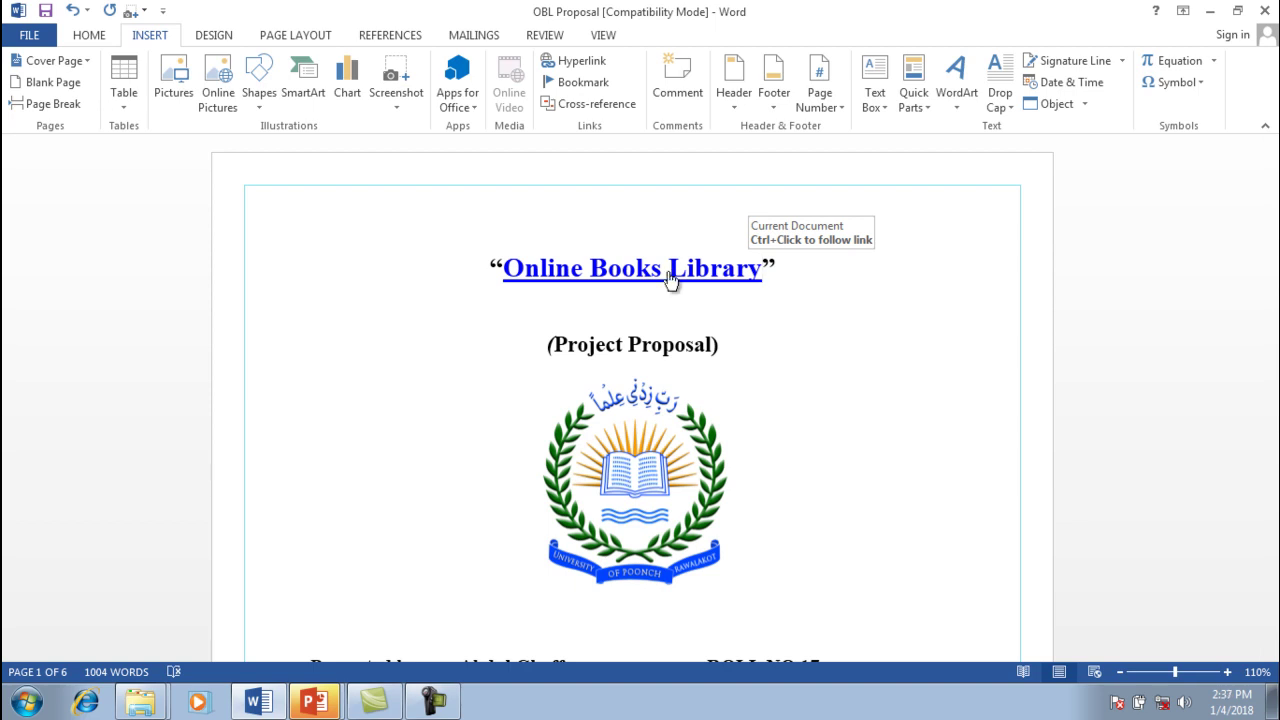
Follow the title link to the Proposed Solution heading and select the heading text
{"action": "left_click", "coordinate": [669, 273], "text": "ctrl"}
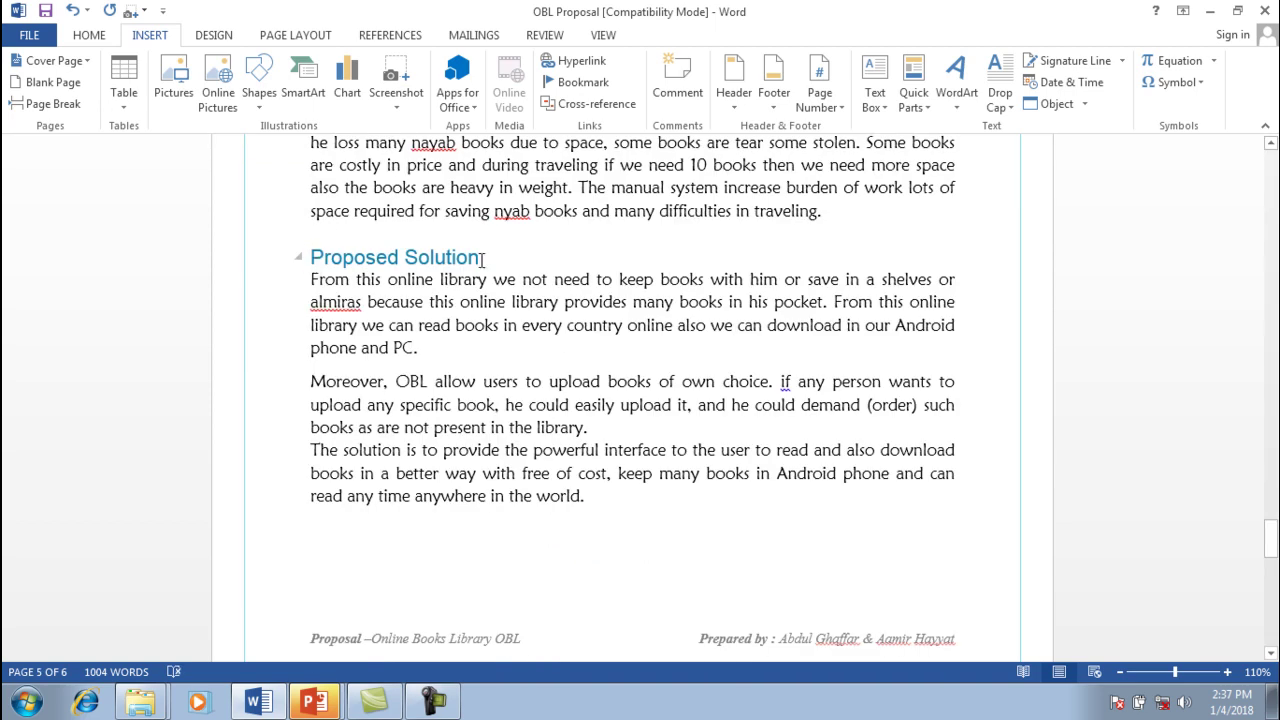
{"action": "left_click_drag", "start_coordinate": [482, 260], "coordinate": [300, 272]}
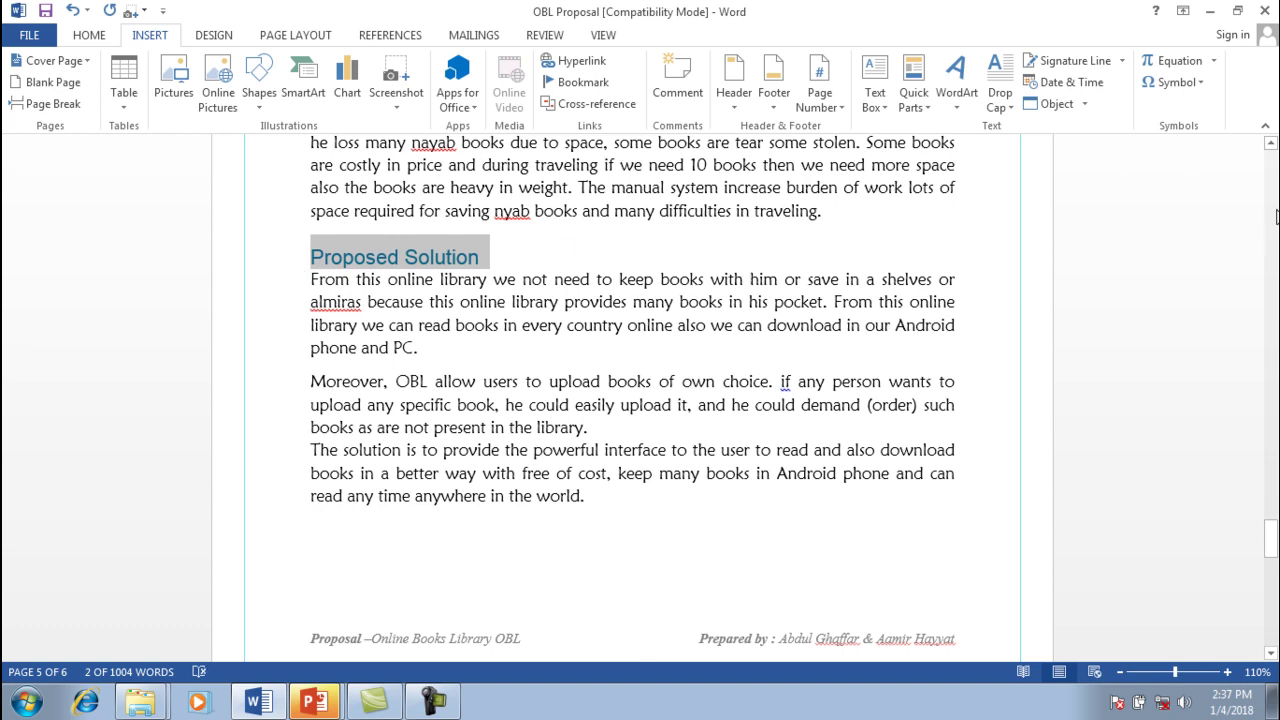
{"action": "scroll", "coordinate": [1276, 215], "scroll_direction": "up", "scroll_amount": 10}
{"action": "scroll", "coordinate": [1276, 215], "scroll_direction": "down", "scroll_amount": 1}
{"action": "scroll", "coordinate": [1275, 195], "scroll_direction": "up", "scroll_amount": 15}
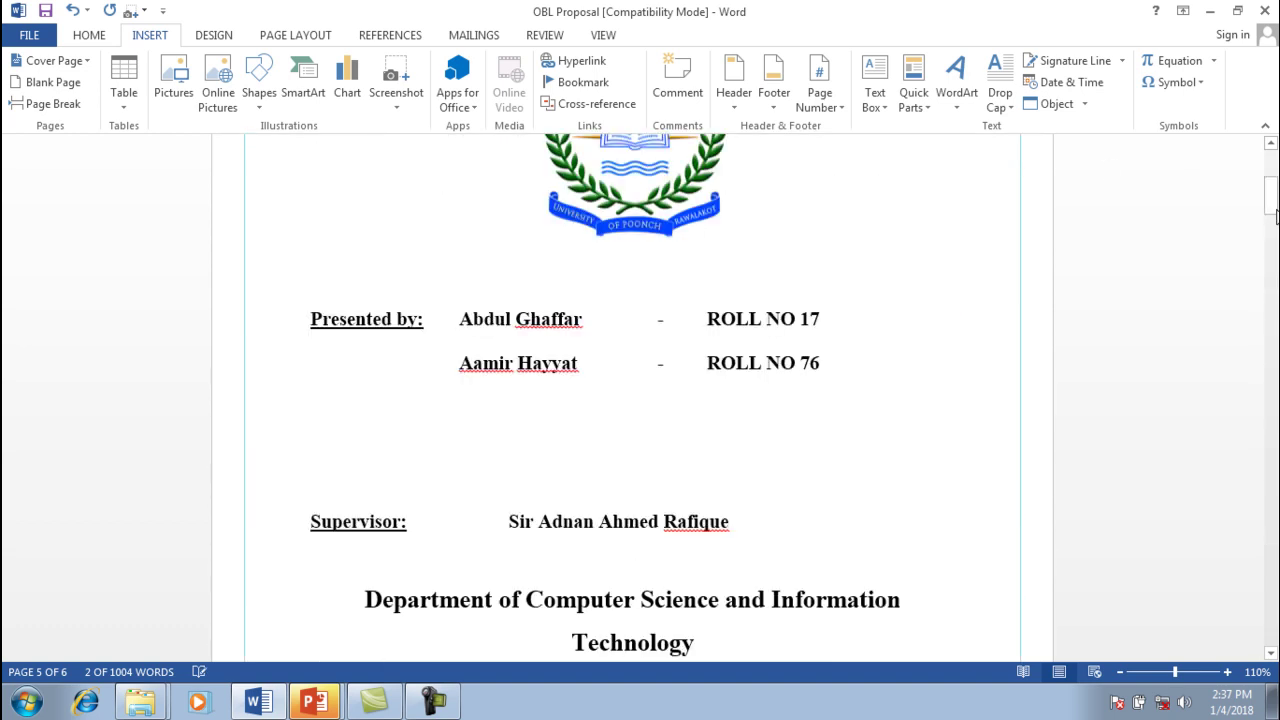
{"action": "left_click_drag", "start_coordinate": [1274, 177], "coordinate": [1274, 157]}
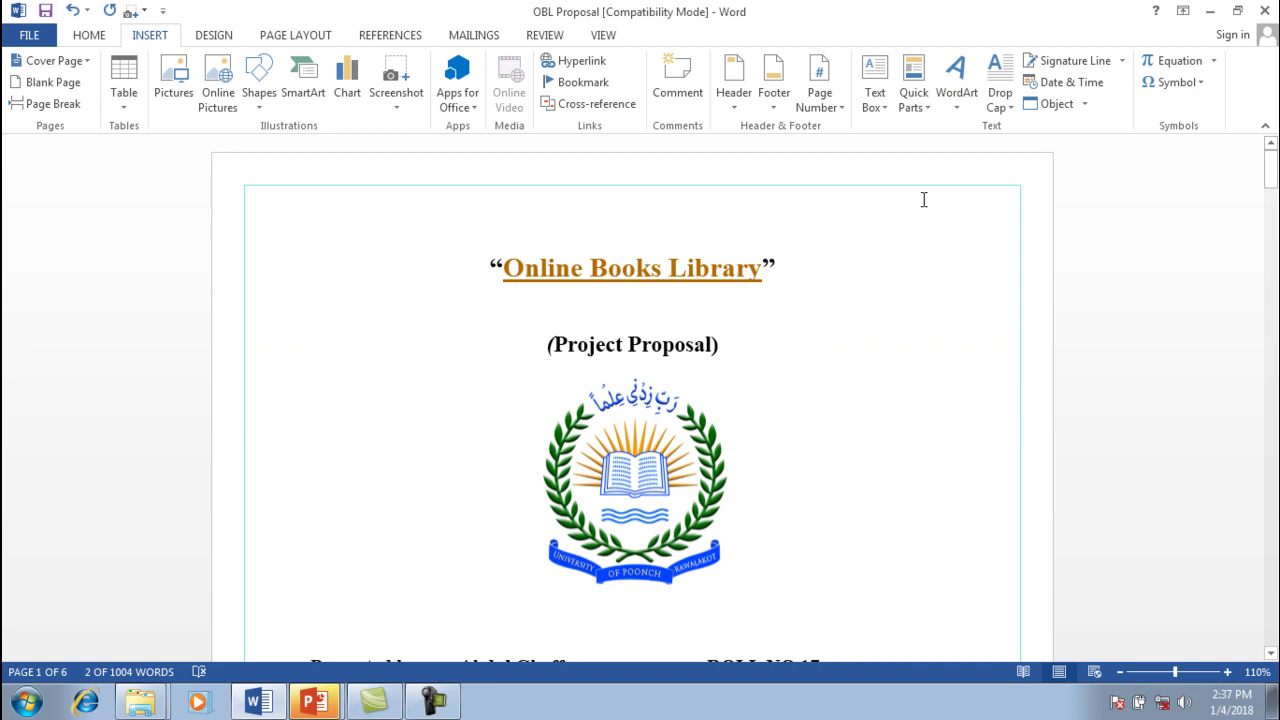
Undo the heading link, close the title's hyperlink dialog unchanged, and scroll to page 2's contents
{"action": "key", "text": "ctrl+z"}
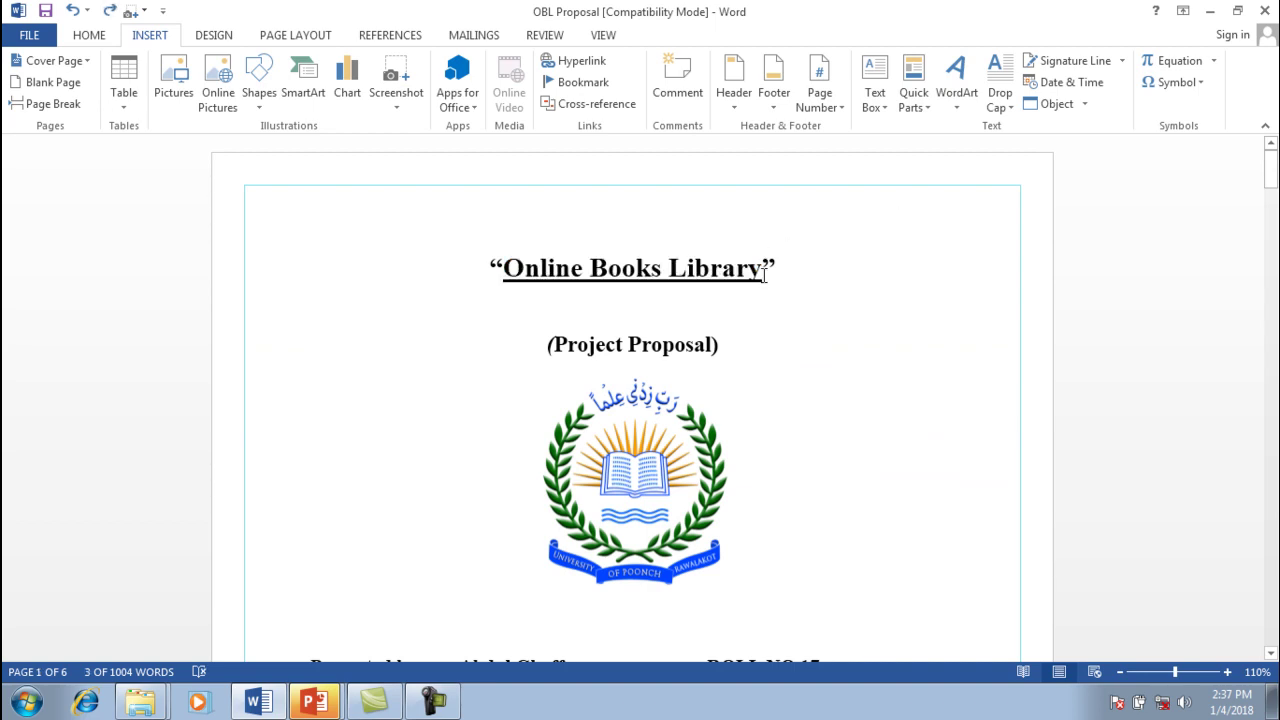
{"action": "left_click_drag", "start_coordinate": [765, 270], "coordinate": [505, 270]}
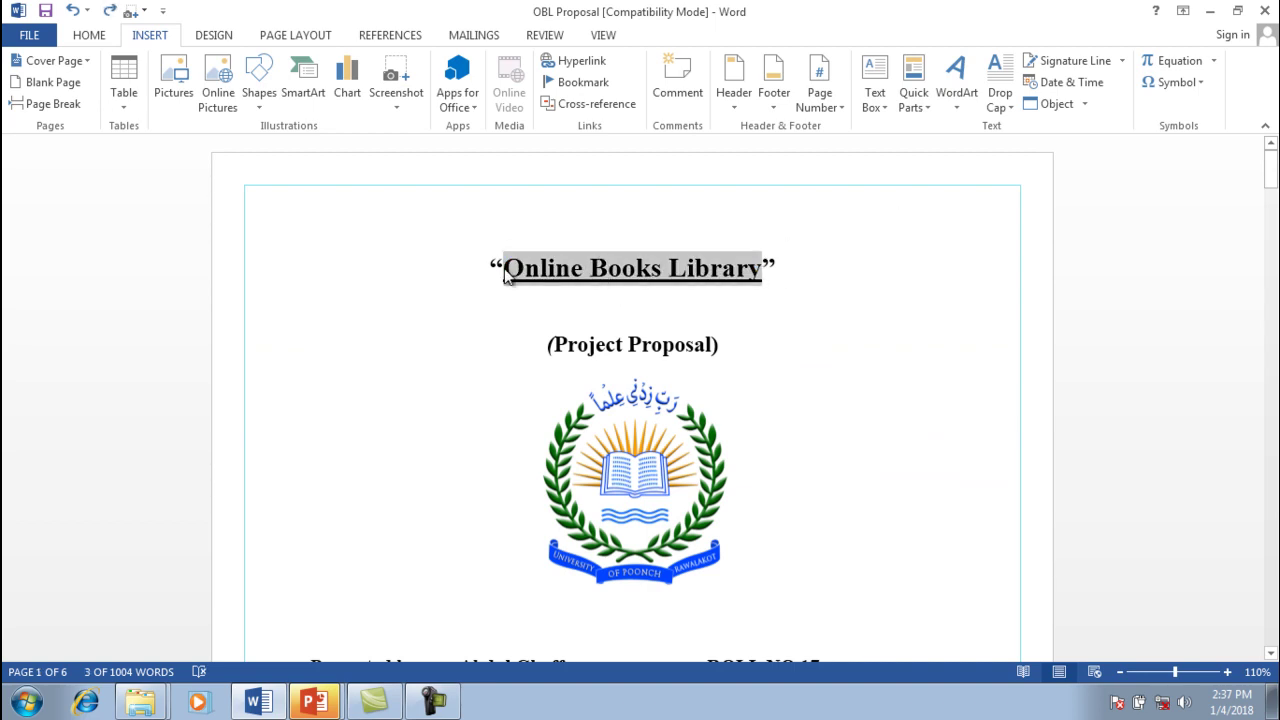
{"action": "left_click", "coordinate": [565, 61]}
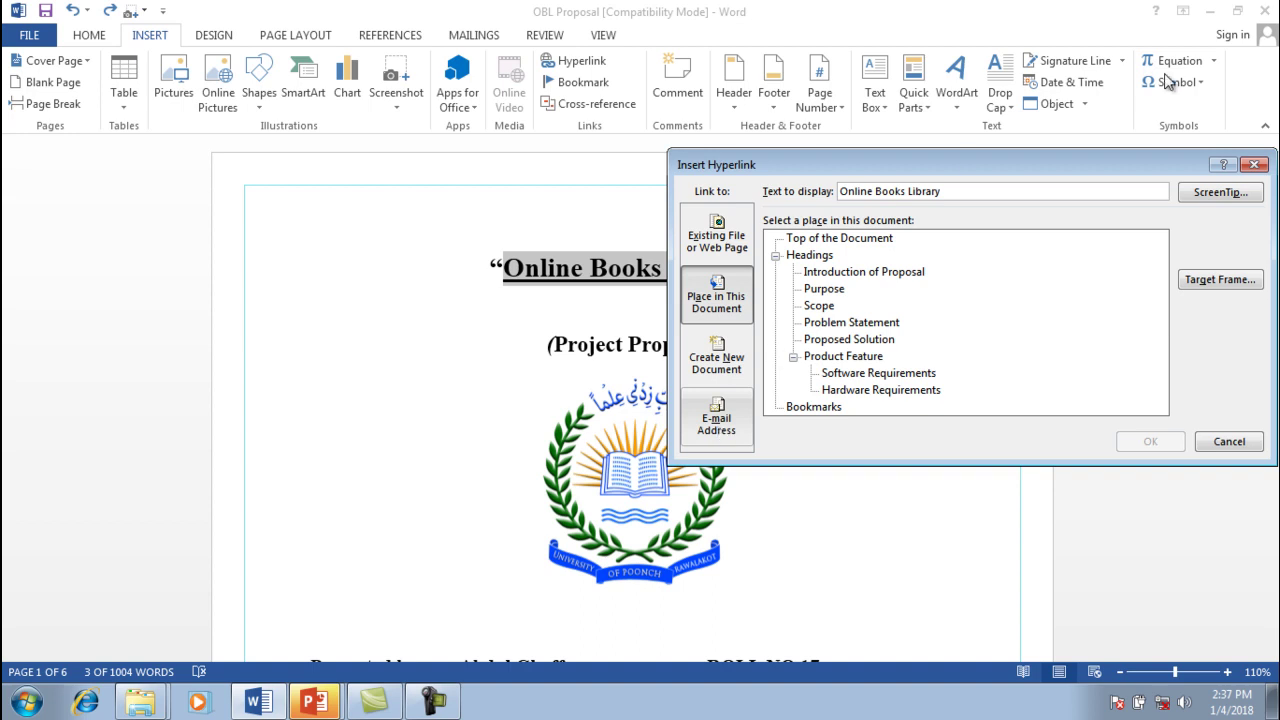
{"action": "left_click", "coordinate": [1255, 164]}
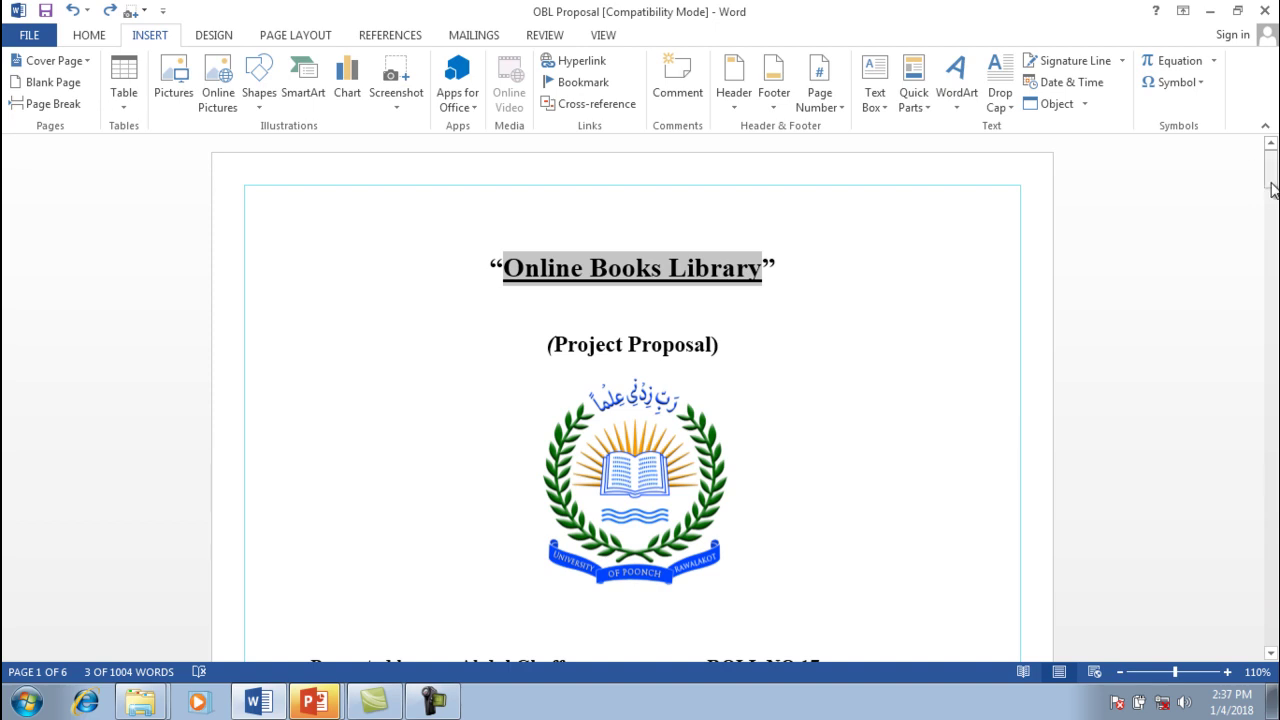
{"action": "left_click_drag", "start_coordinate": [1272, 190], "coordinate": [1268, 346]}
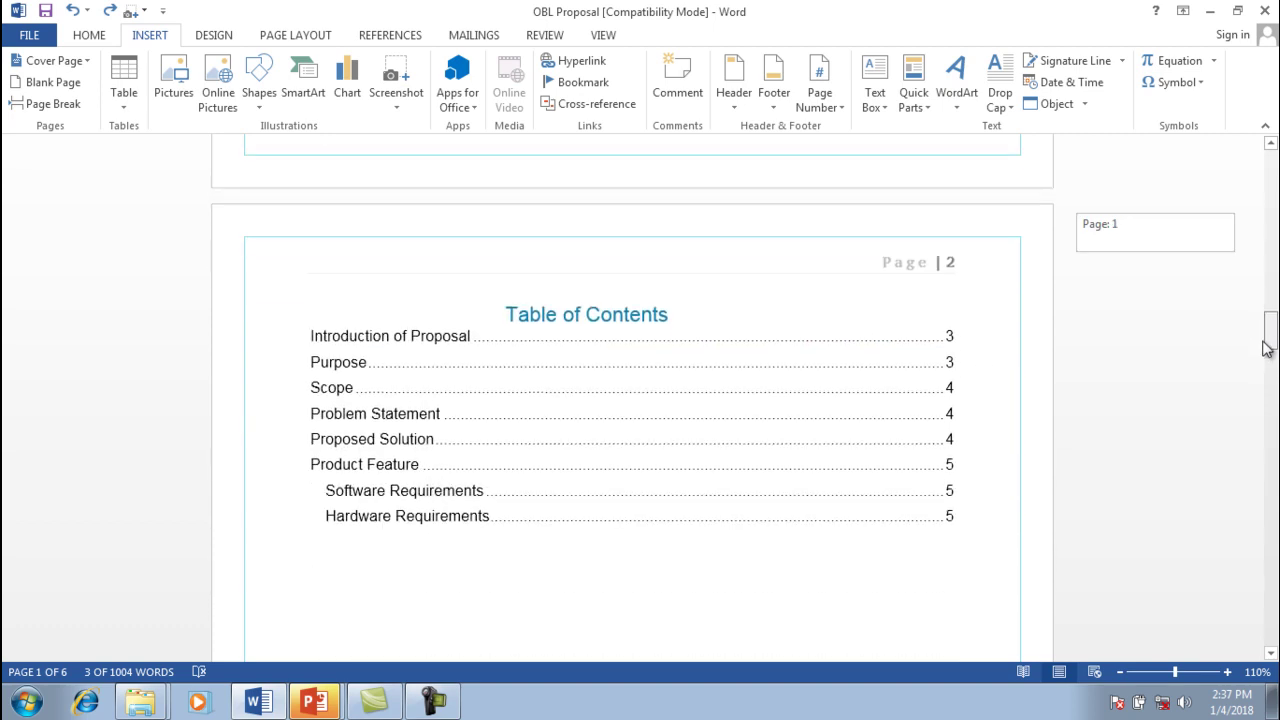
Add a page break below the contents, type 'For more detail E mail us', and select 'E mail us'
{"action": "left_click", "coordinate": [973, 511]}
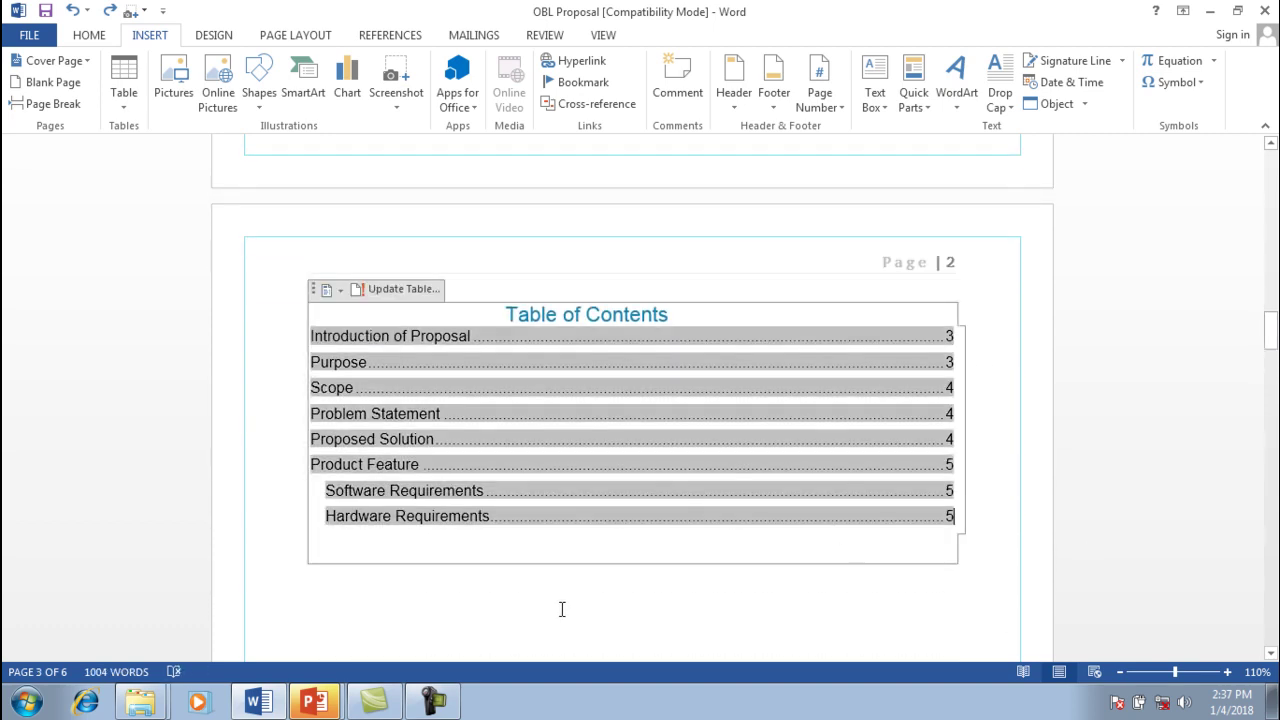
{"action": "left_click", "coordinate": [519, 604]}
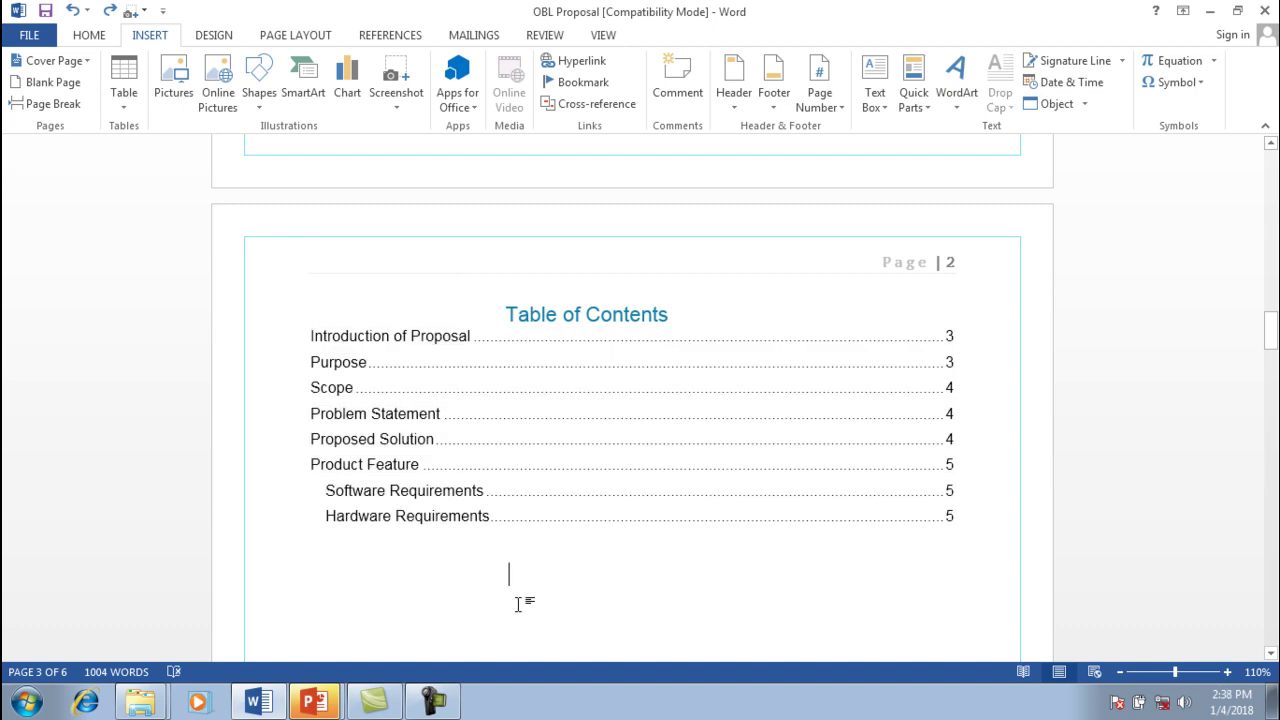
{"action": "key", "text": "ctrl+Return"}
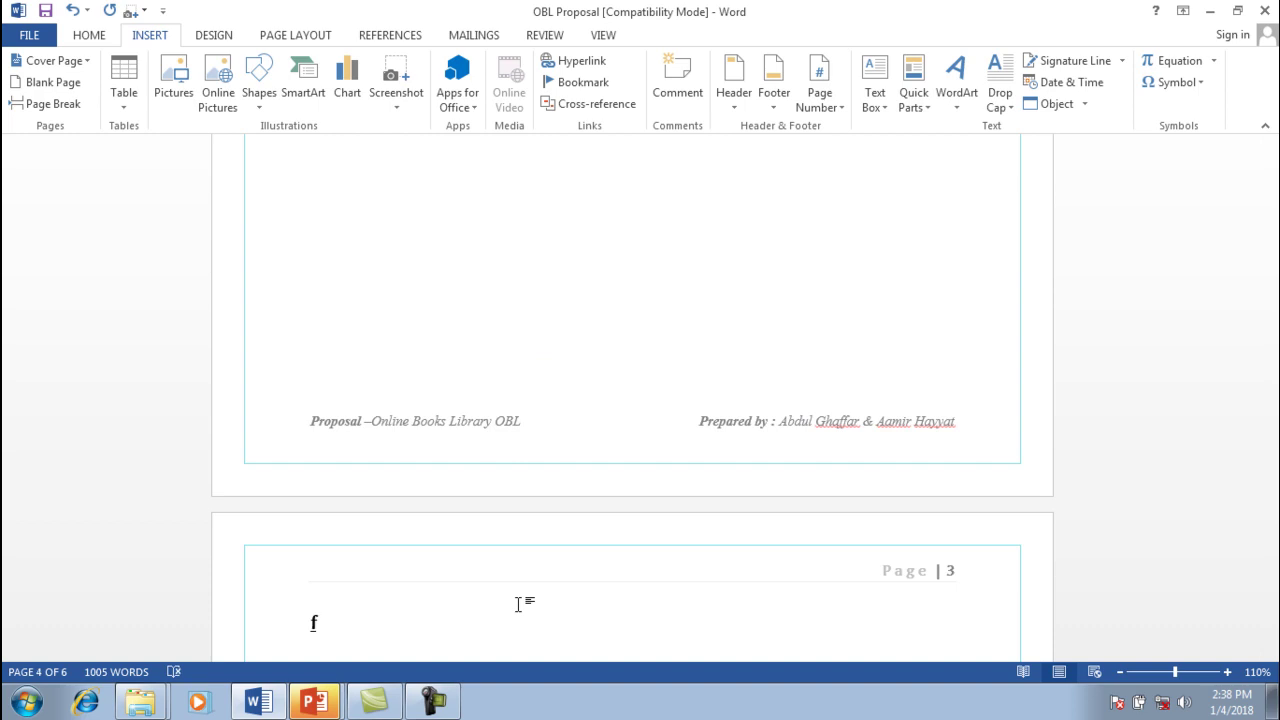
{"action": "type", "text": "for more "}
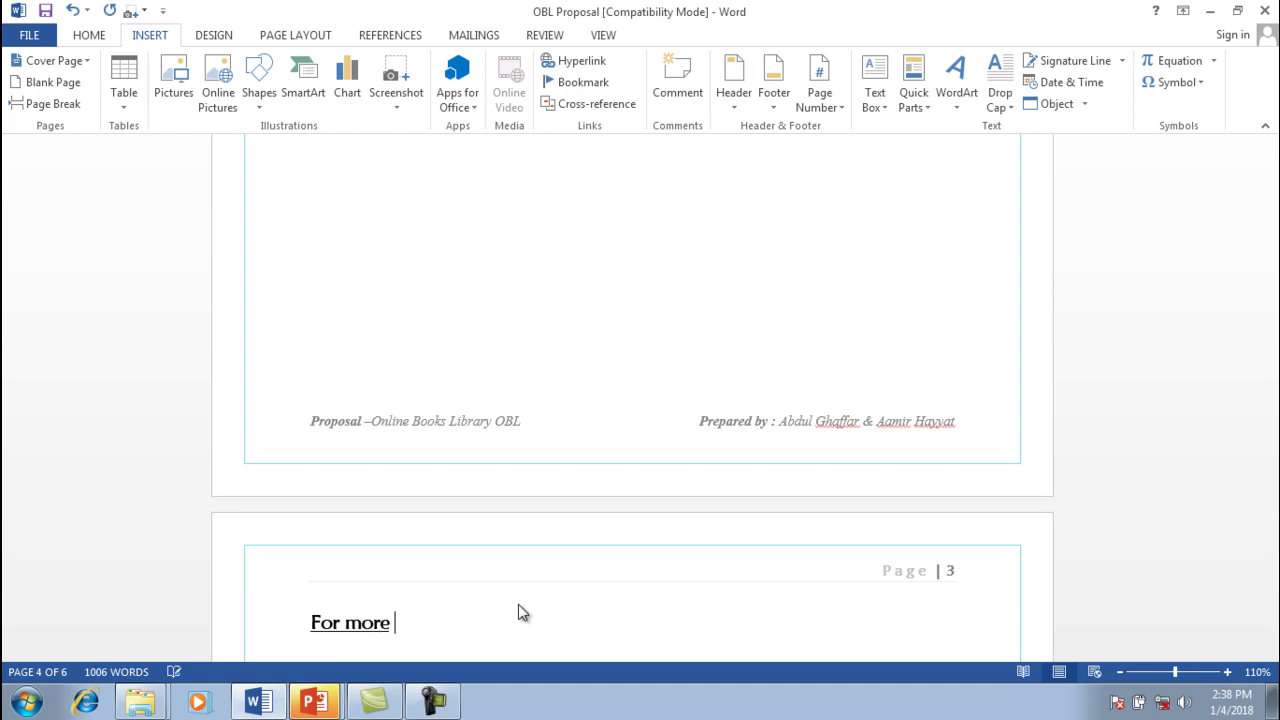
{"action": "type", "text": "detail E mail us"}
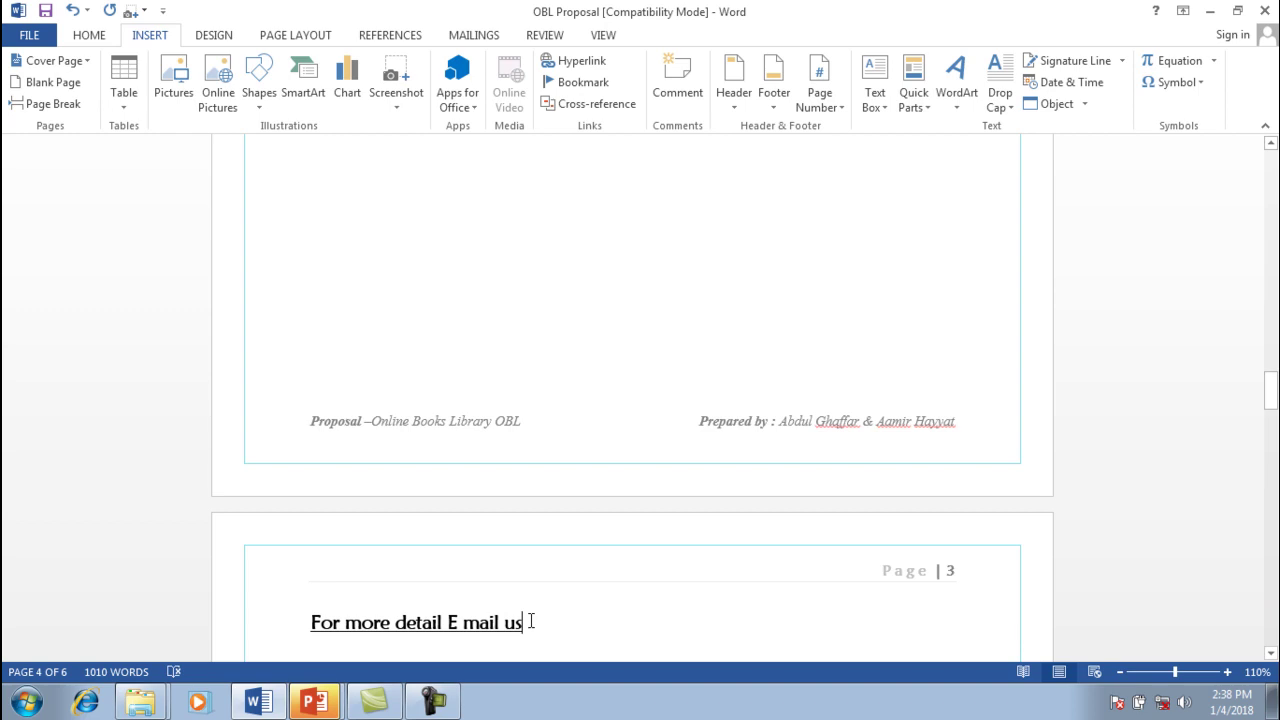
{"action": "left_click_drag", "start_coordinate": [504, 636], "coordinate": [452, 632]}
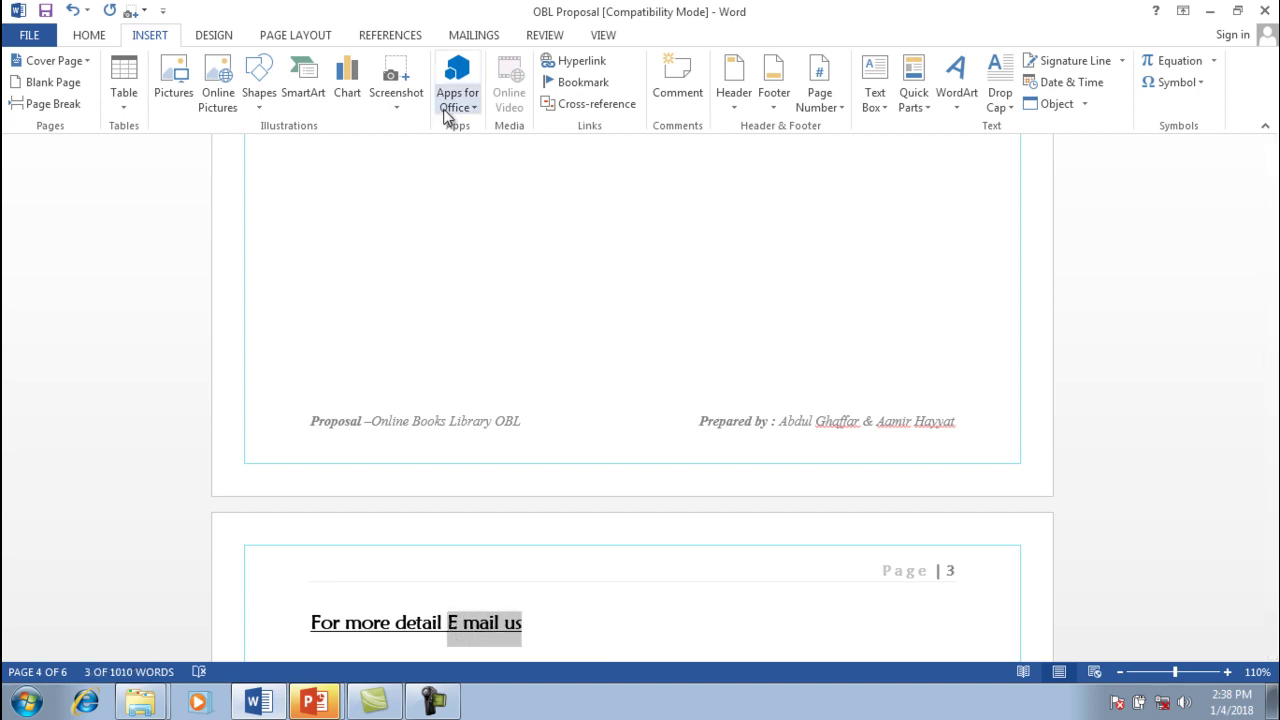
In Insert Hyperlink, choose E-mail Address and enter the contact's e-mail address
{"action": "left_click", "coordinate": [572, 68]}
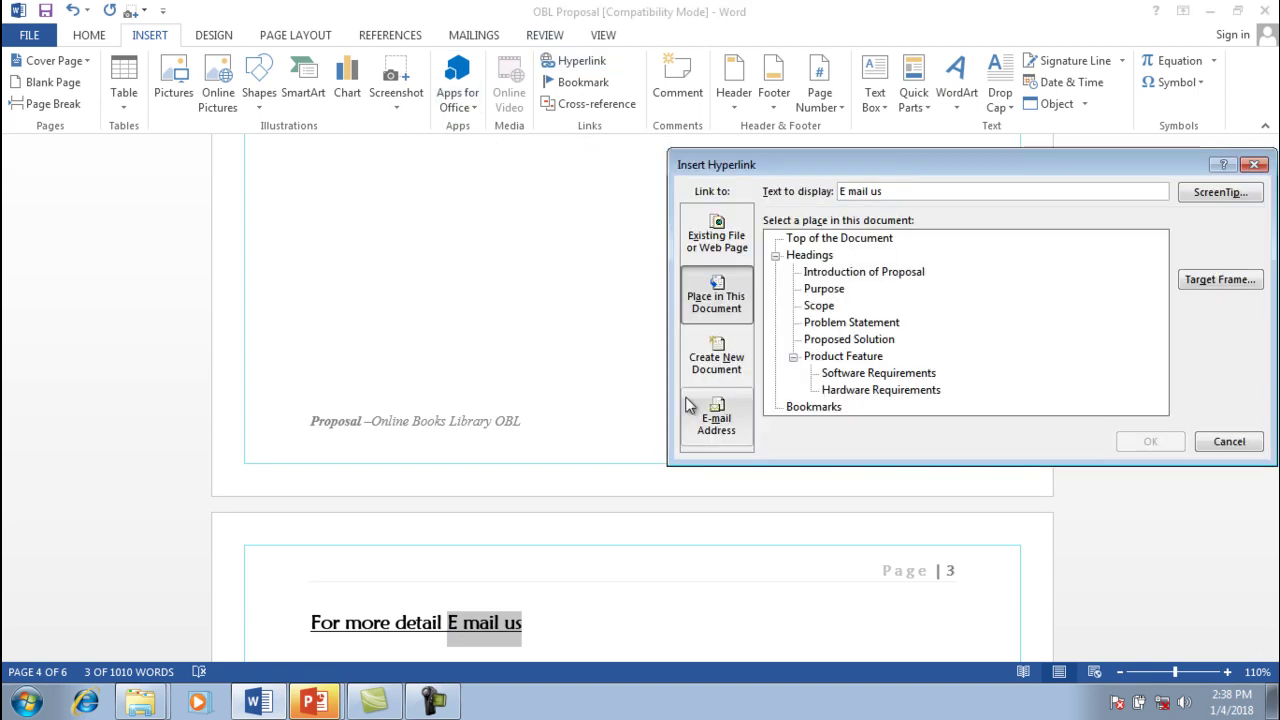
{"action": "left_click", "coordinate": [715, 436]}
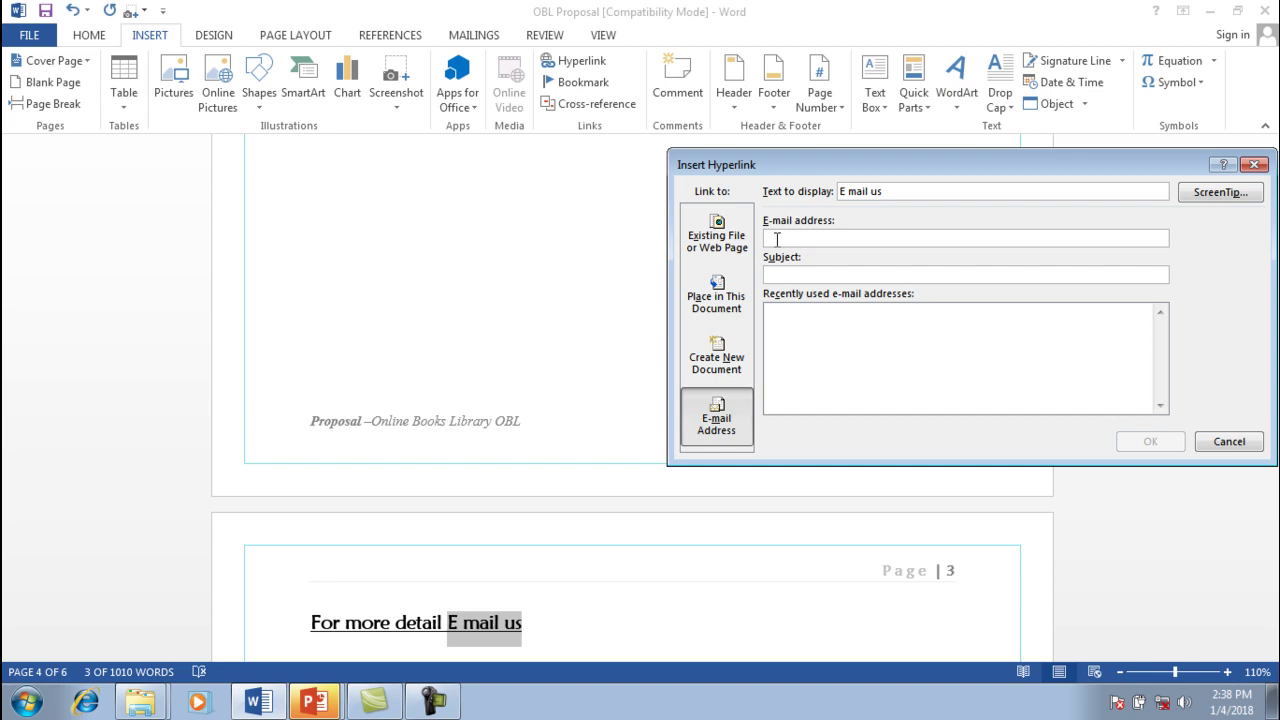
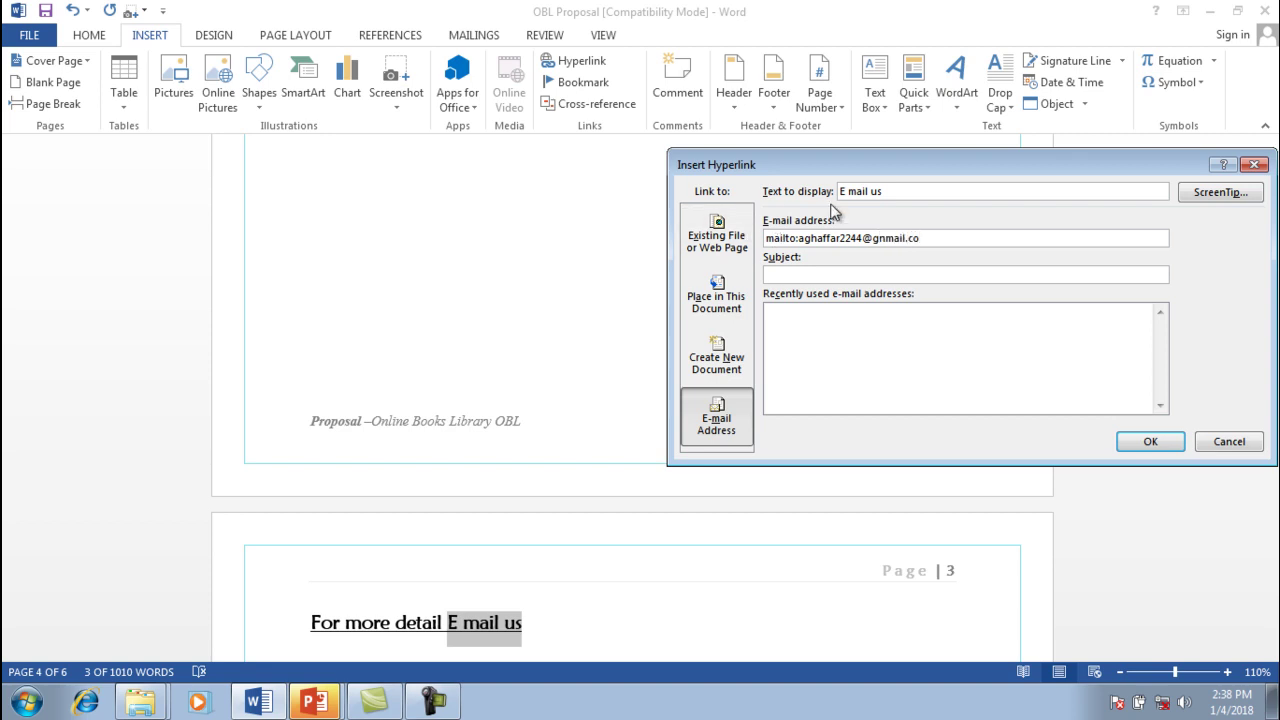
{"action": "left_click", "coordinate": [784, 274]}
Confirm the 'E mail us' e-mail link and Ctrl+click it, bringing up 'Mail client not found'
{"action": "left_click", "coordinate": [1148, 443]}
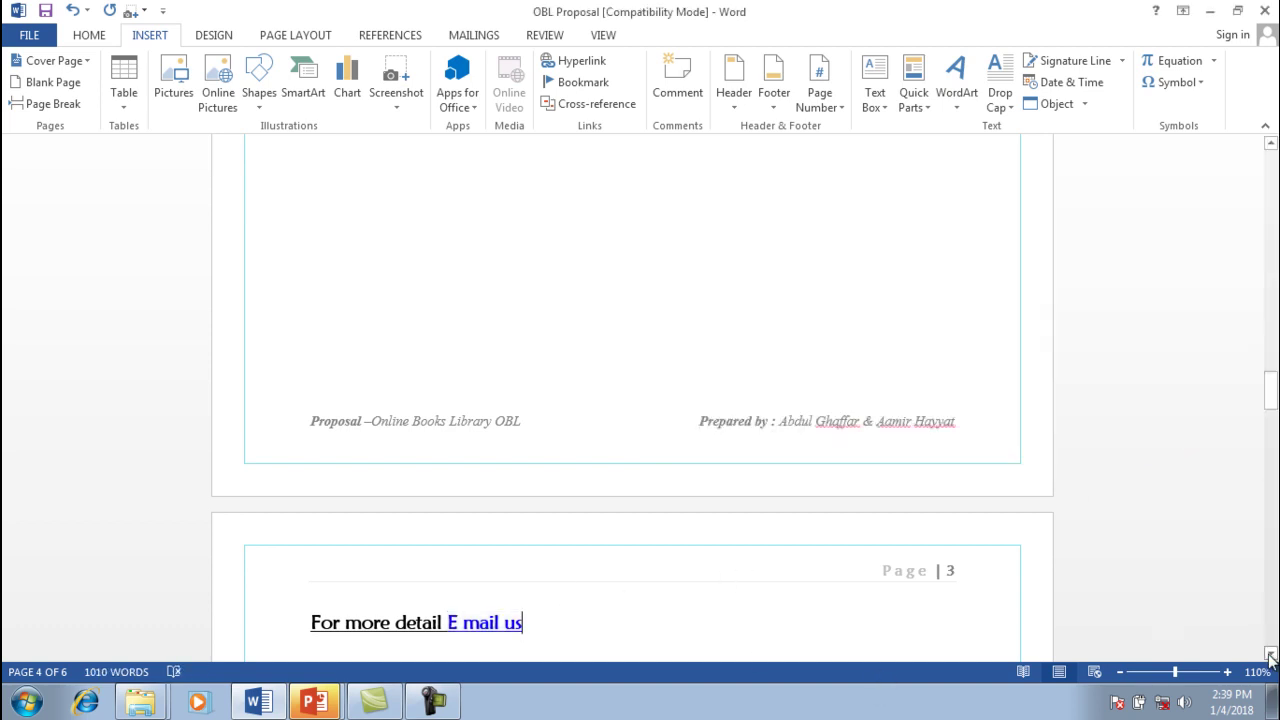
{"action": "scroll", "coordinate": [769, 559], "scroll_direction": "down", "scroll_amount": 1}
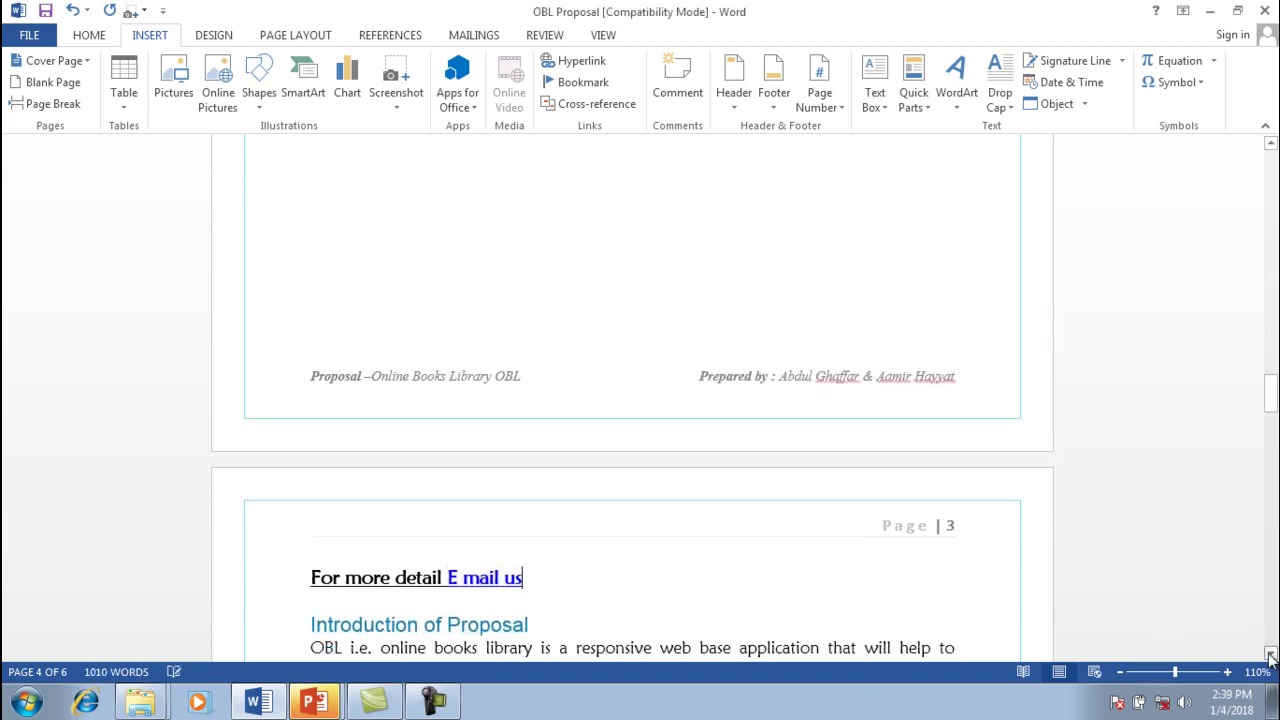
{"action": "left_click", "coordinate": [497, 567], "text": "ctrl"}
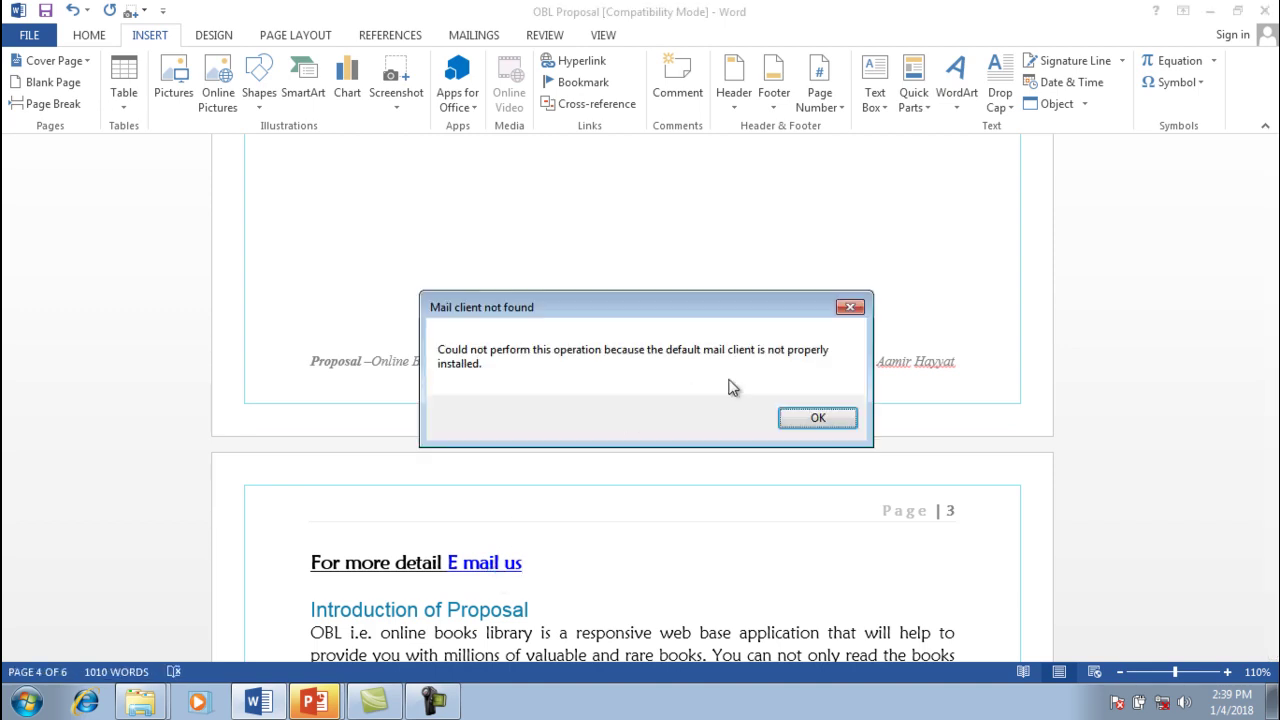
Dismiss 'Mail client not found', close Internet Explorer 8's setup window, and return to Word
{"action": "left_click", "coordinate": [845, 417]}
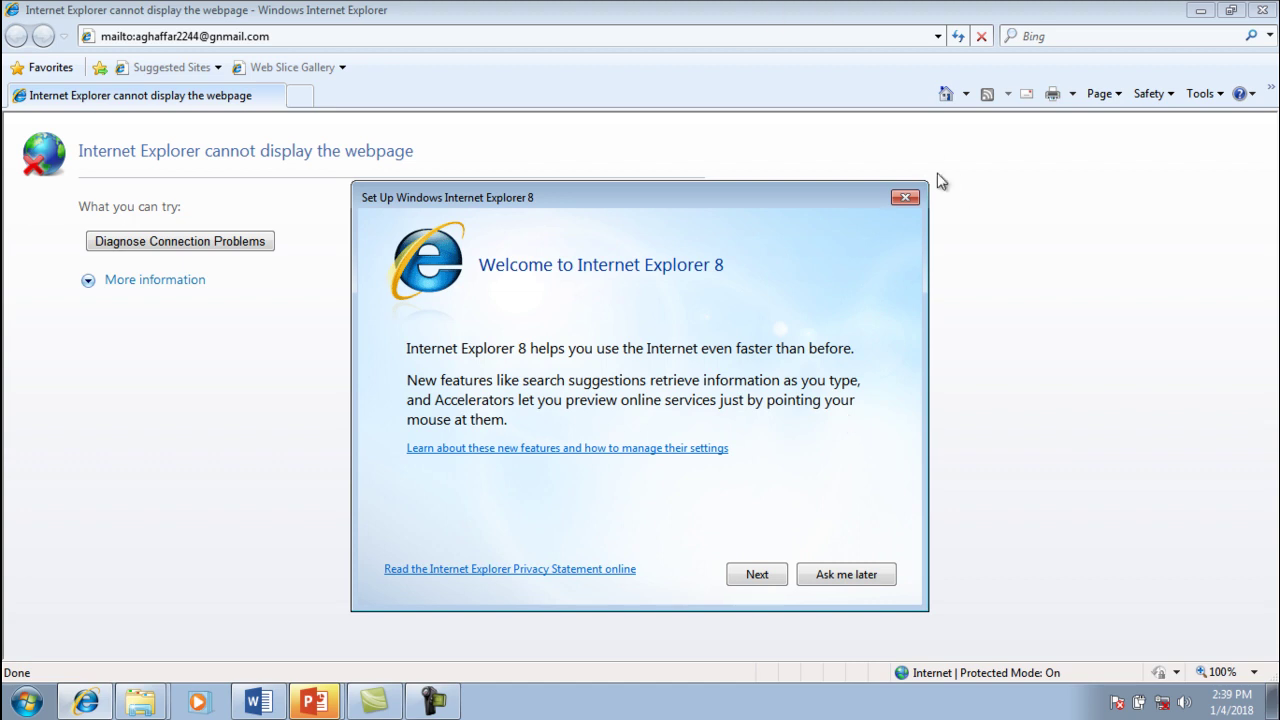
{"action": "left_click", "coordinate": [905, 199]}
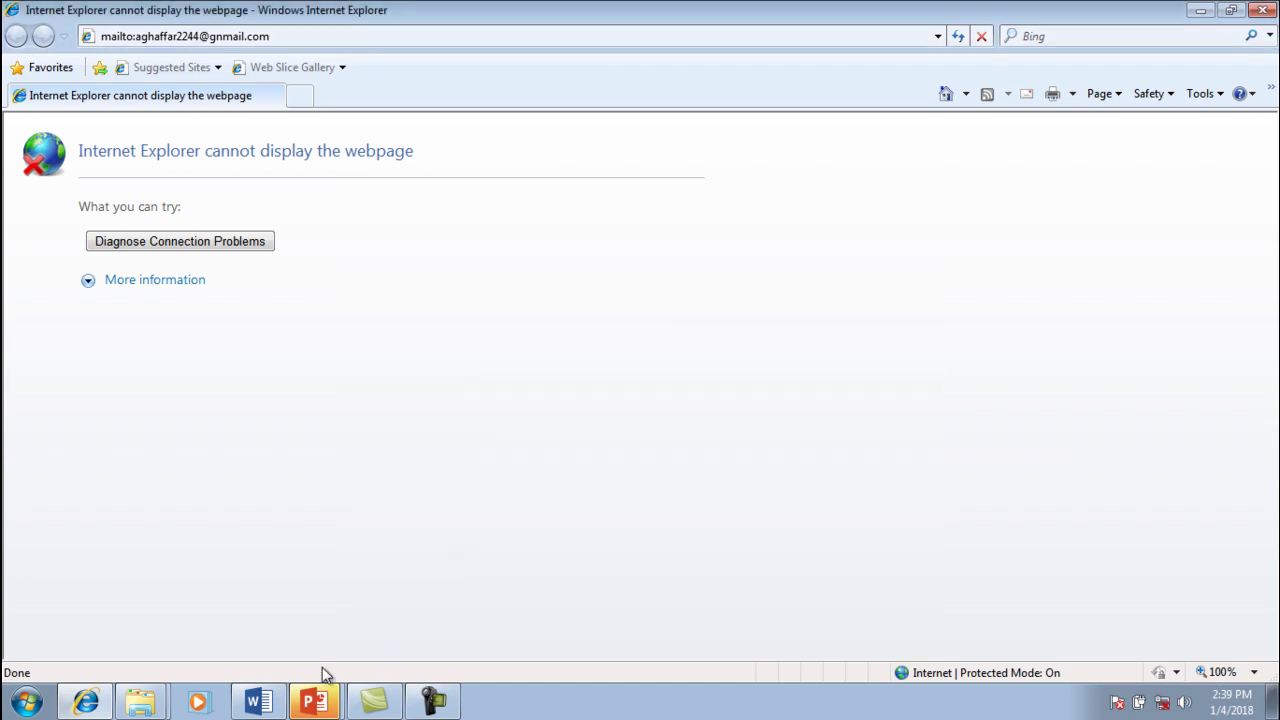
{"action": "left_click", "coordinate": [258, 702]}
Scroll to page 4, select the word 'requirement', and open Insert > Bookmark
{"action": "left_click", "coordinate": [518, 570]}
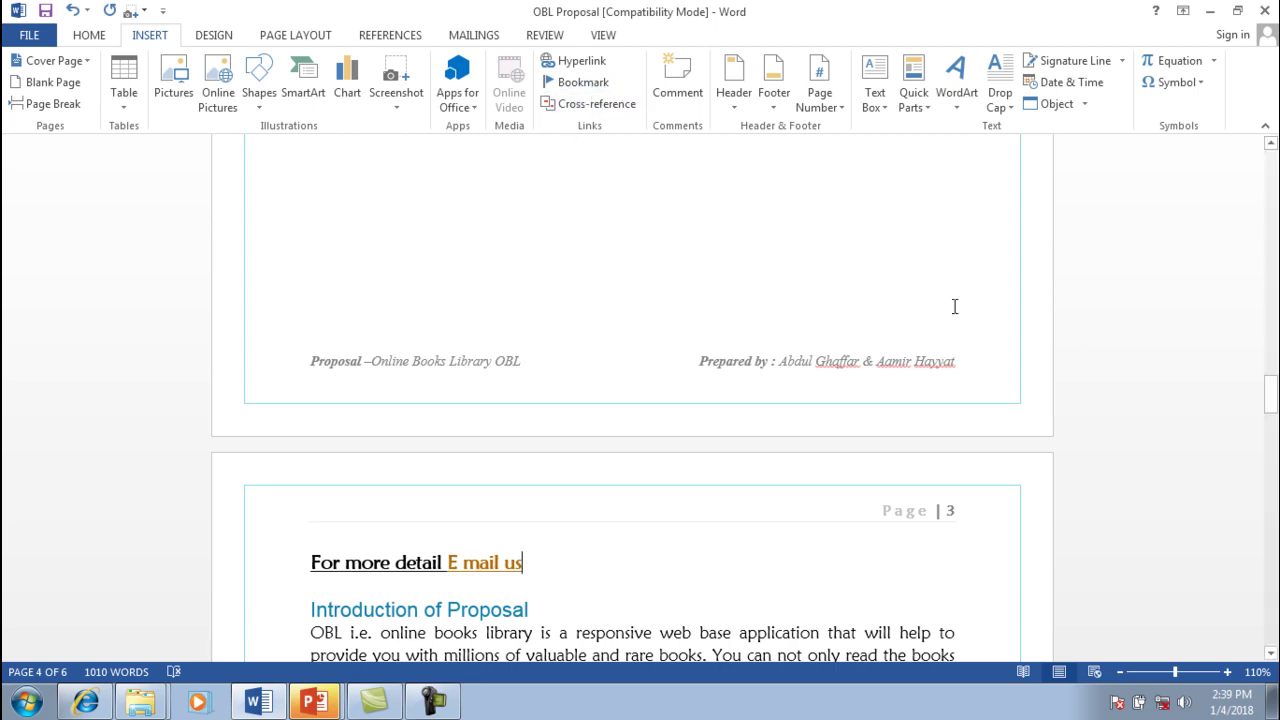
{"action": "left_click_drag", "start_coordinate": [1274, 397], "coordinate": [1275, 464]}
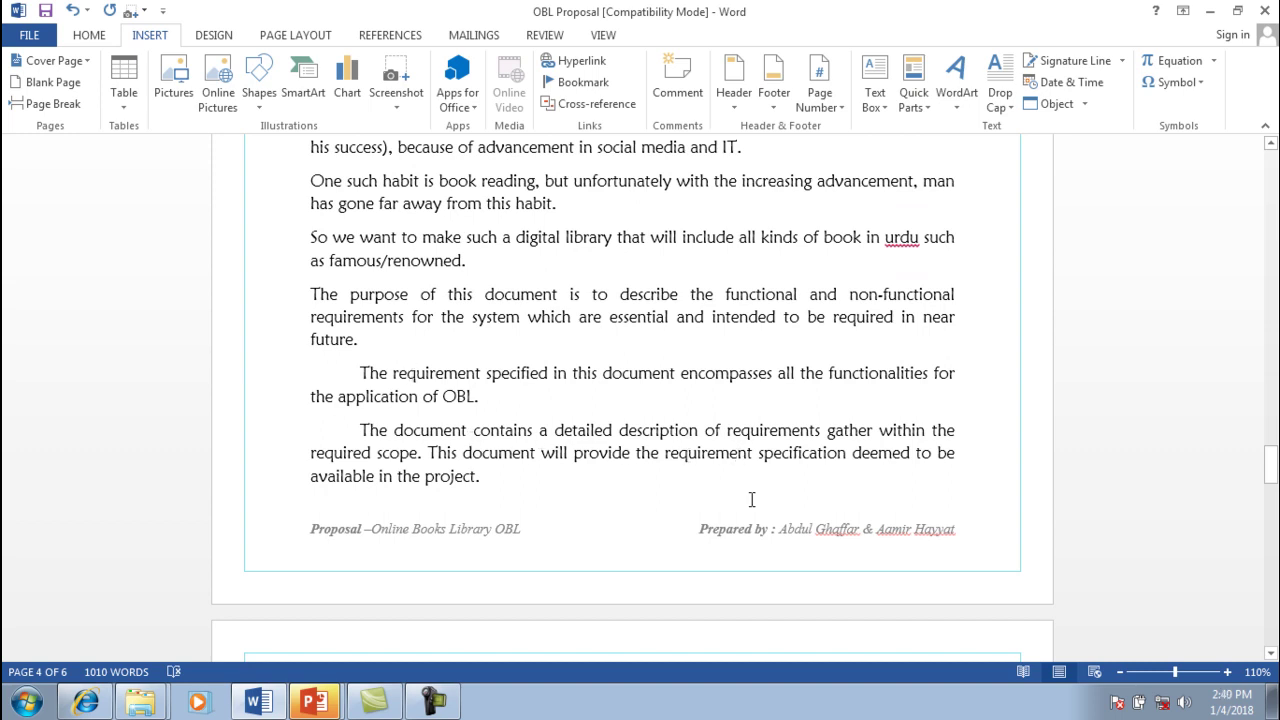
{"action": "left_click_drag", "start_coordinate": [755, 458], "coordinate": [668, 456]}
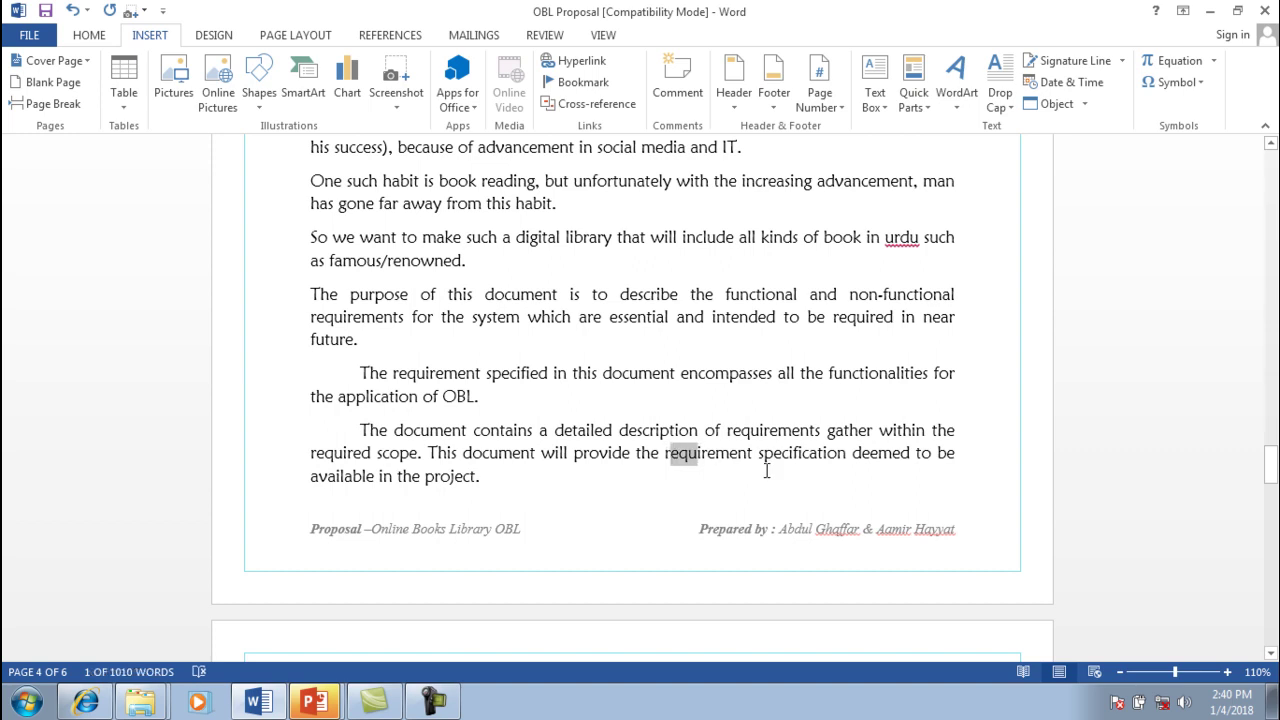
{"action": "left_click", "coordinate": [751, 456]}
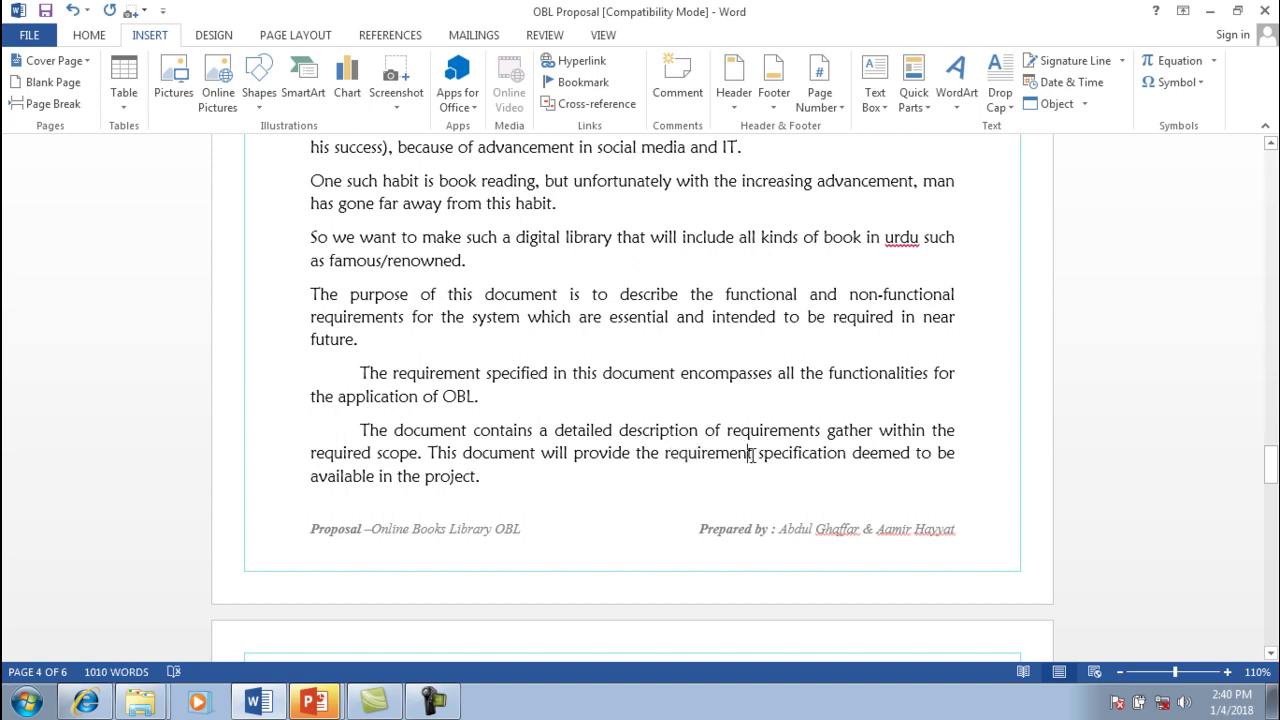
{"action": "left_click_drag", "start_coordinate": [666, 452], "coordinate": [679, 452]}
{"action": "left_click", "coordinate": [752, 455]}
{"action": "left_click_drag", "start_coordinate": [752, 455], "coordinate": [667, 458]}
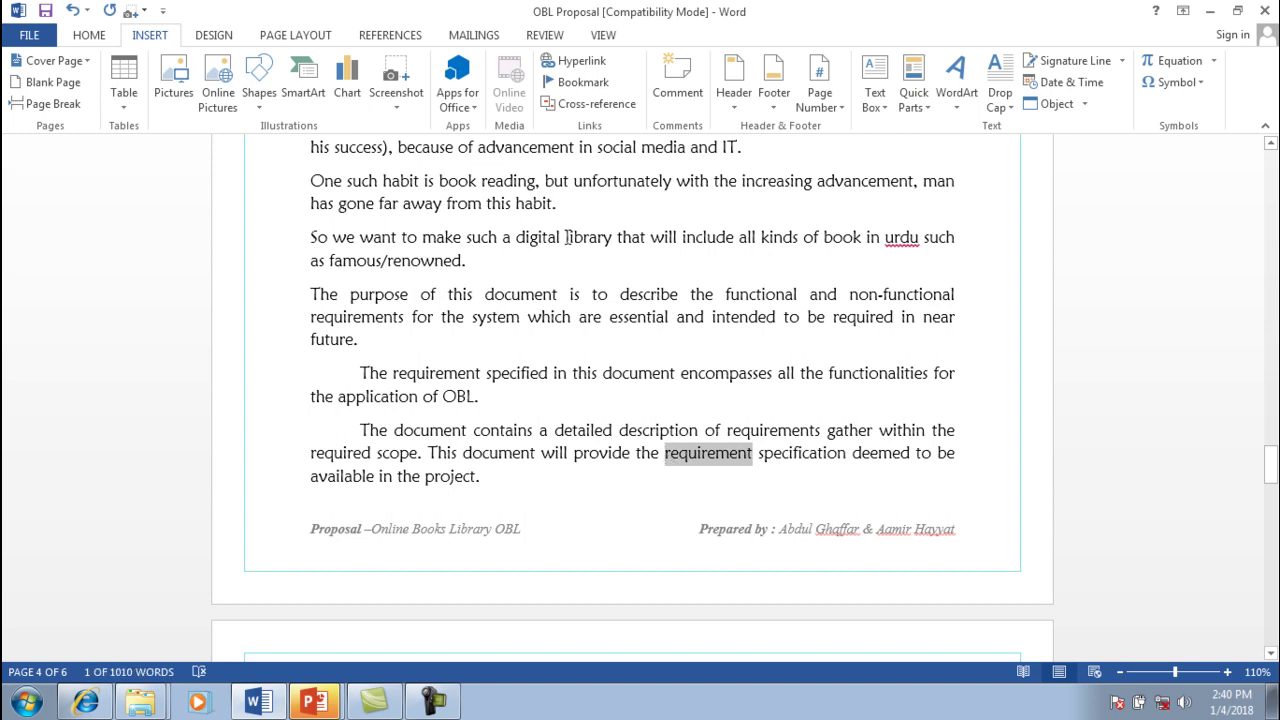
{"action": "left_click", "coordinate": [570, 82]}
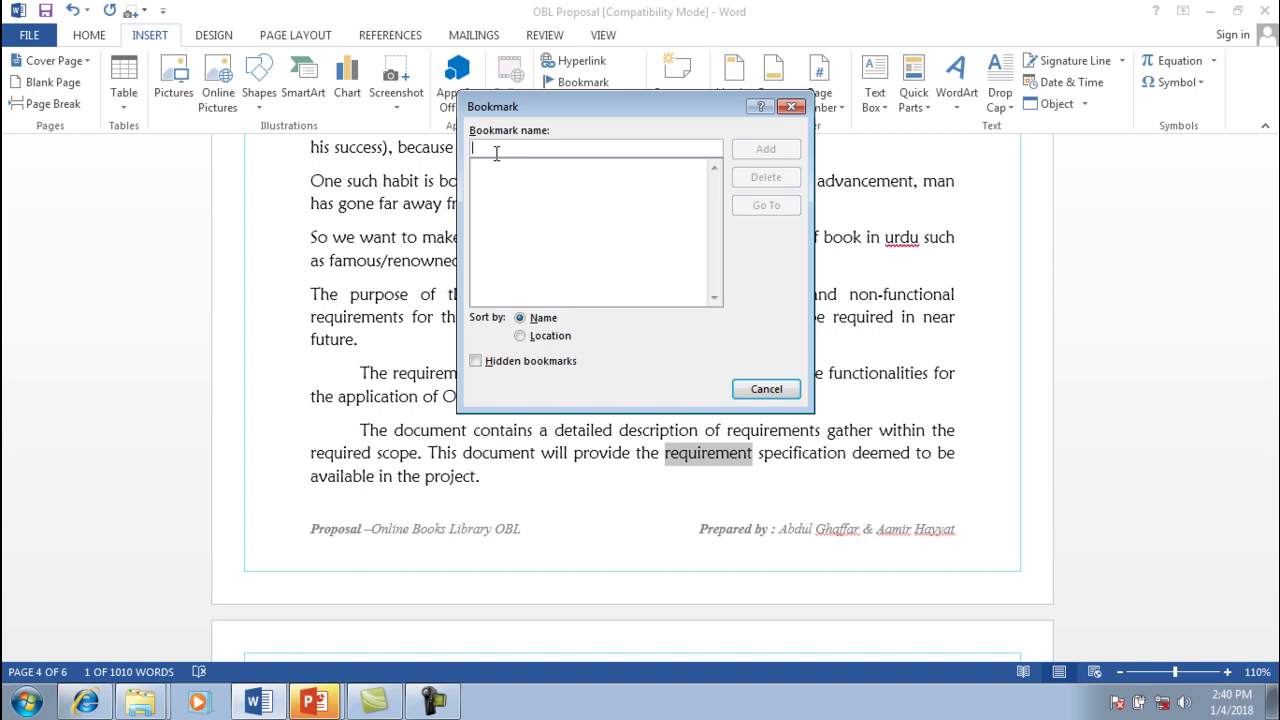
Try the bookmark name '1st book mark', then close the Bookmark dialog without adding it
{"action": "type", "text": "1st book mark"}
{"action": "left_click", "coordinate": [478, 148]}
{"action": "key", "text": "BackSpace"}
{"action": "left_click", "coordinate": [520, 336]}
{"action": "left_click", "coordinate": [766, 390]}
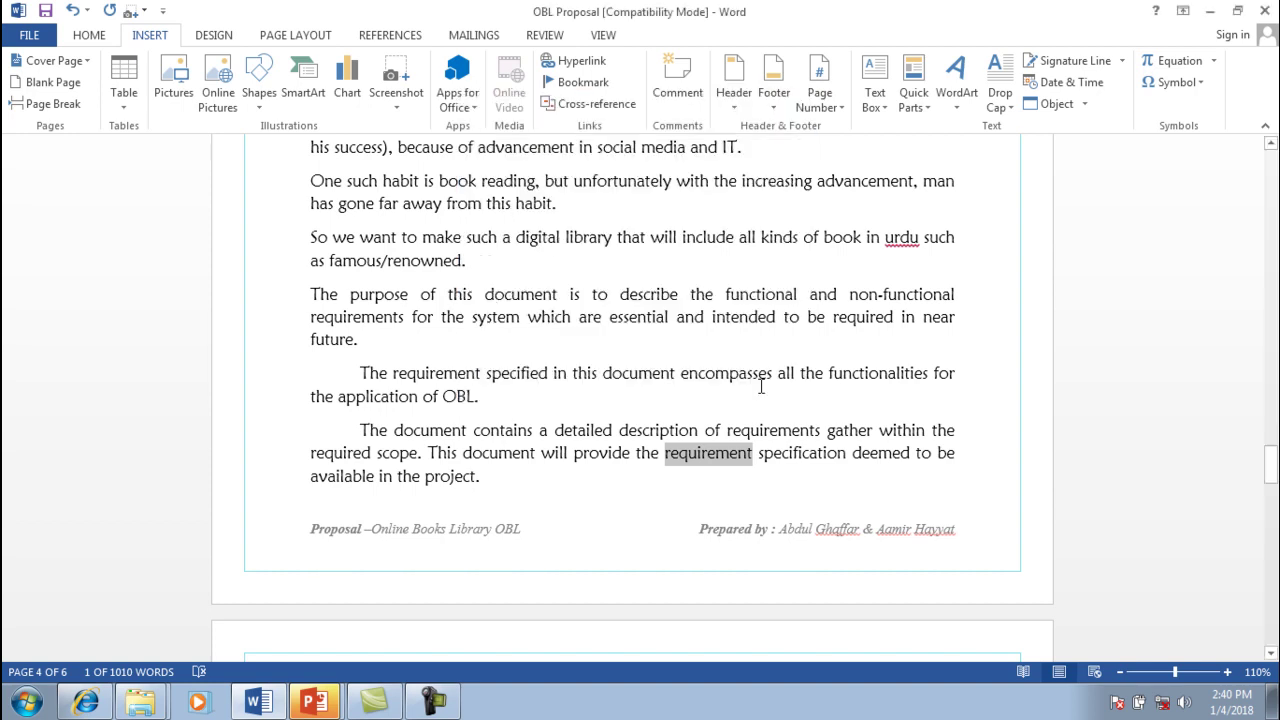
Reselect 'requirement' and add a bookmark named 'first'
{"action": "left_click", "coordinate": [745, 453]}
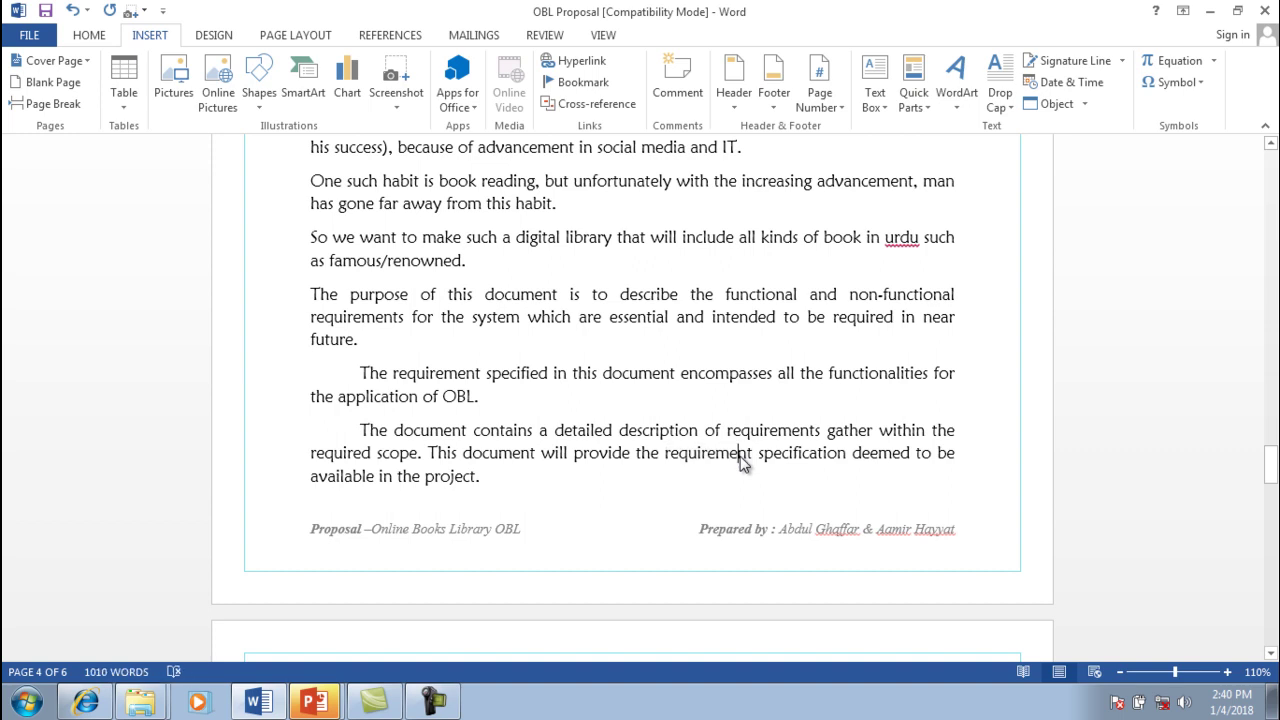
{"action": "left_click_drag", "start_coordinate": [749, 453], "coordinate": [679, 453]}
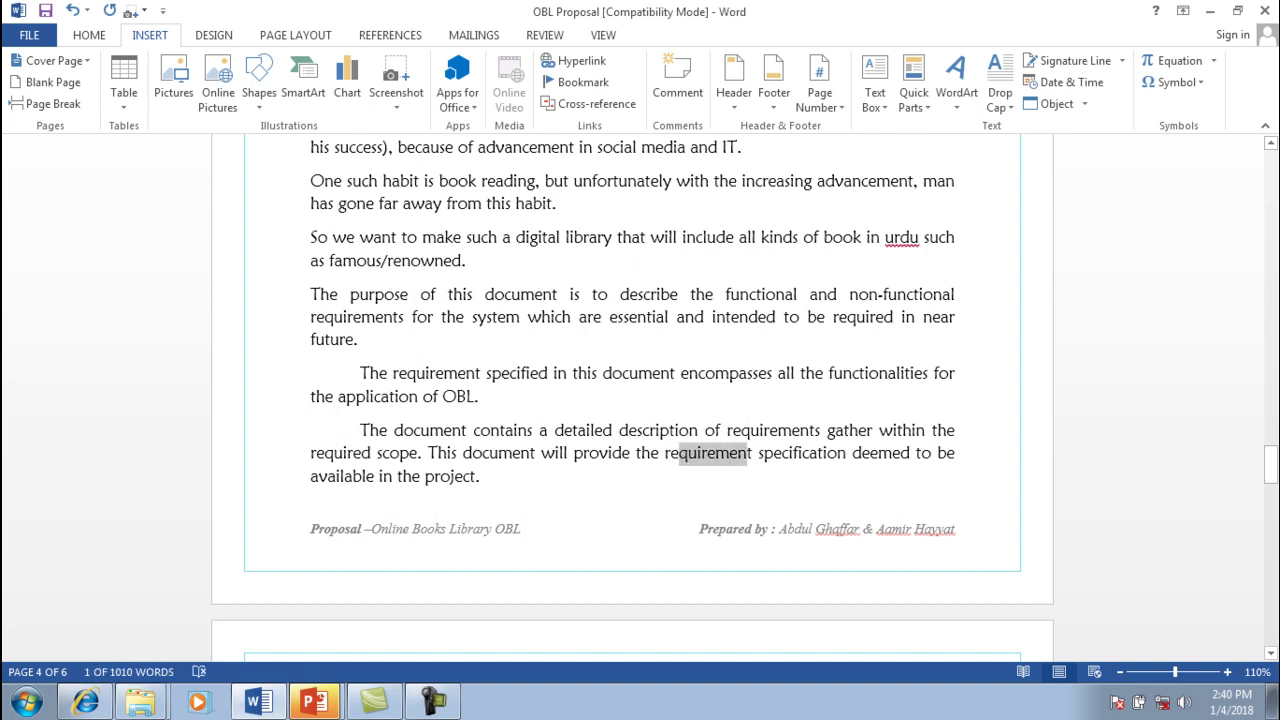
{"action": "left_click", "coordinate": [548, 85]}
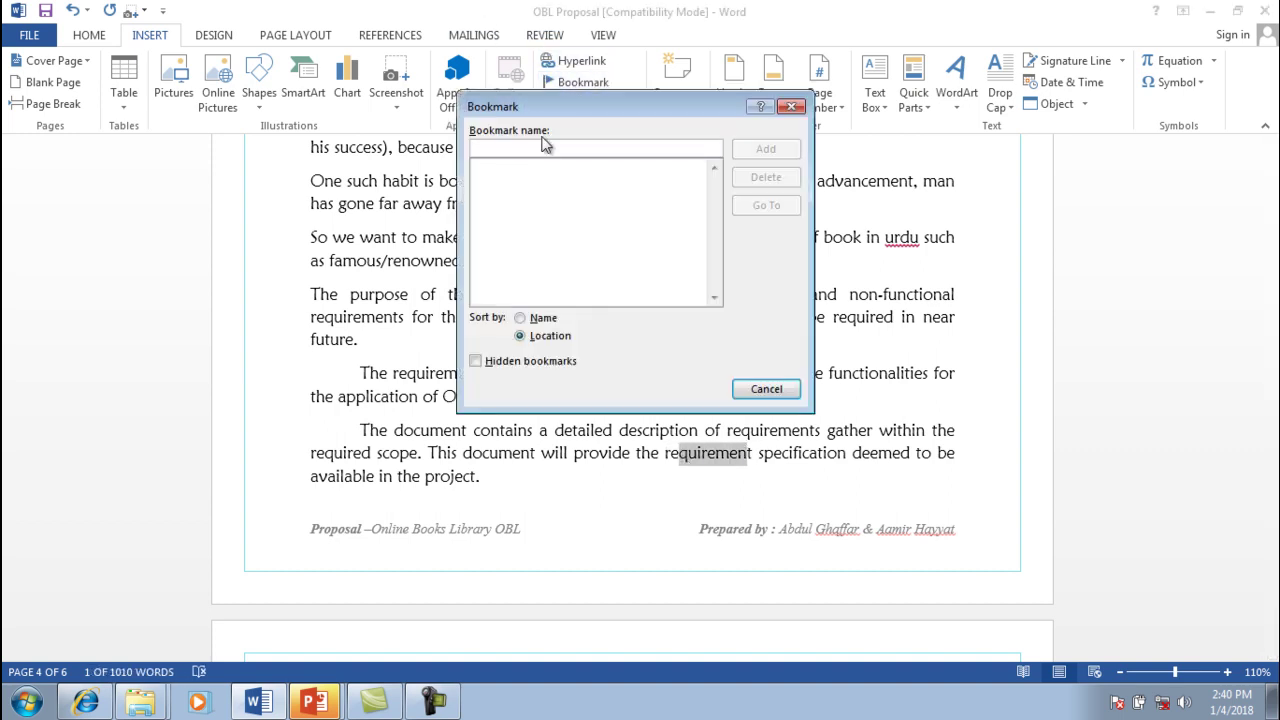
{"action": "type", "text": "ff"}
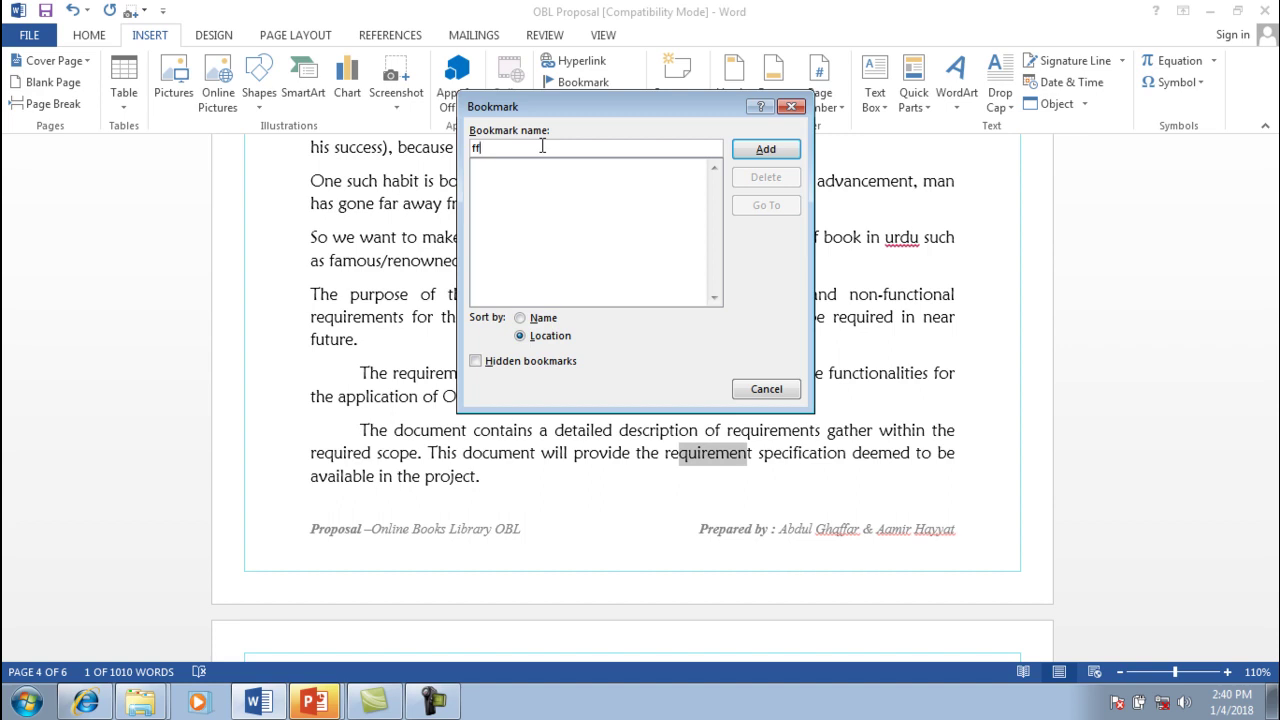
{"action": "key", "text": "BackSpace"}
{"action": "key", "text": "BackSpace"}
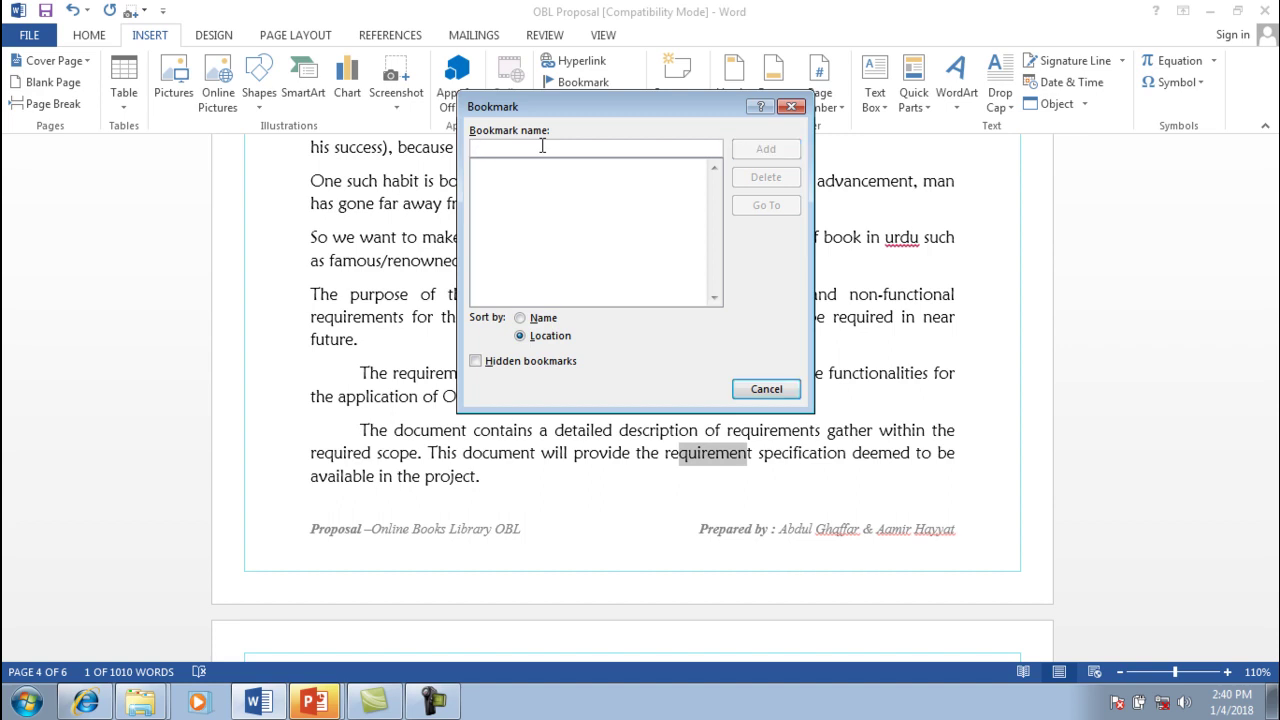
{"action": "type", "text": "first book "}
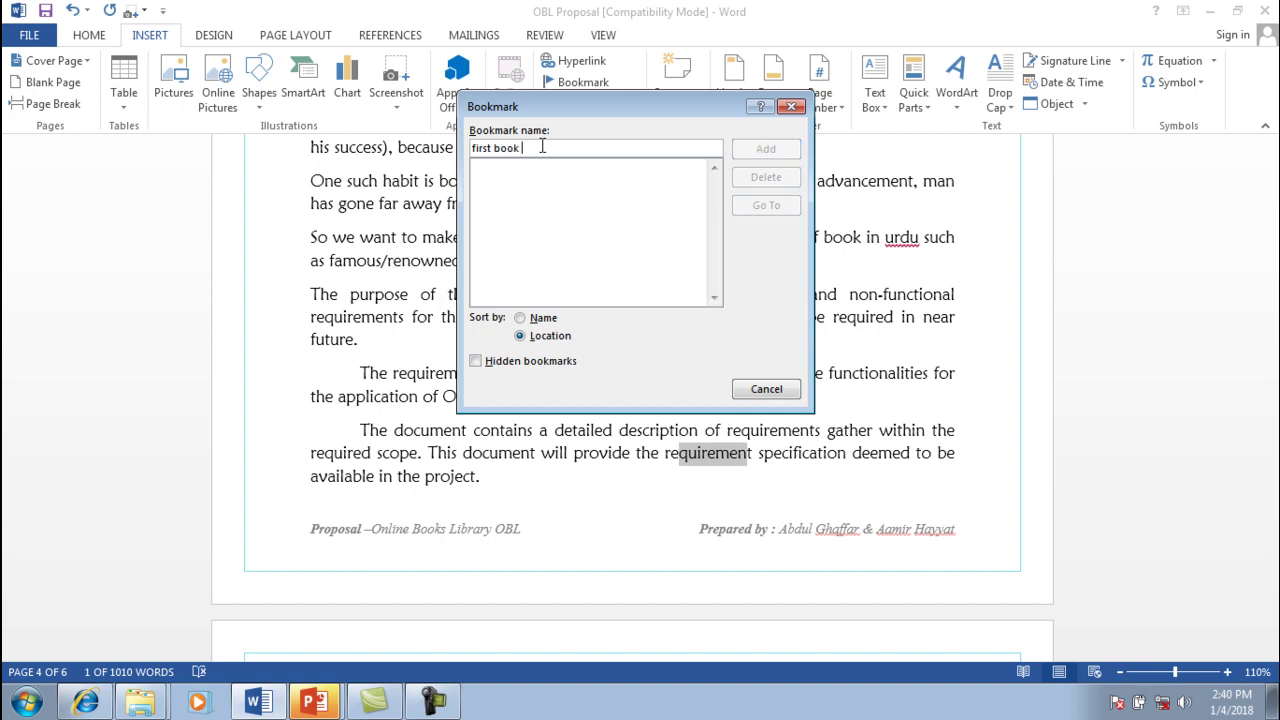
{"action": "type", "text": "ma"}
{"action": "key", "text": "BackSpace"}
{"action": "key", "text": "BackSpace"}
{"action": "key", "text": "BackSpace"}
{"action": "key", "text": "BackSpace"}
{"action": "key", "text": "BackSpace"}
{"action": "key", "text": "BackSpace"}
{"action": "key", "text": "BackSpace"}
{"action": "key", "text": "BackSpace"}
{"action": "key", "text": "BackSpace"}
{"action": "key", "text": "BackSpace"}
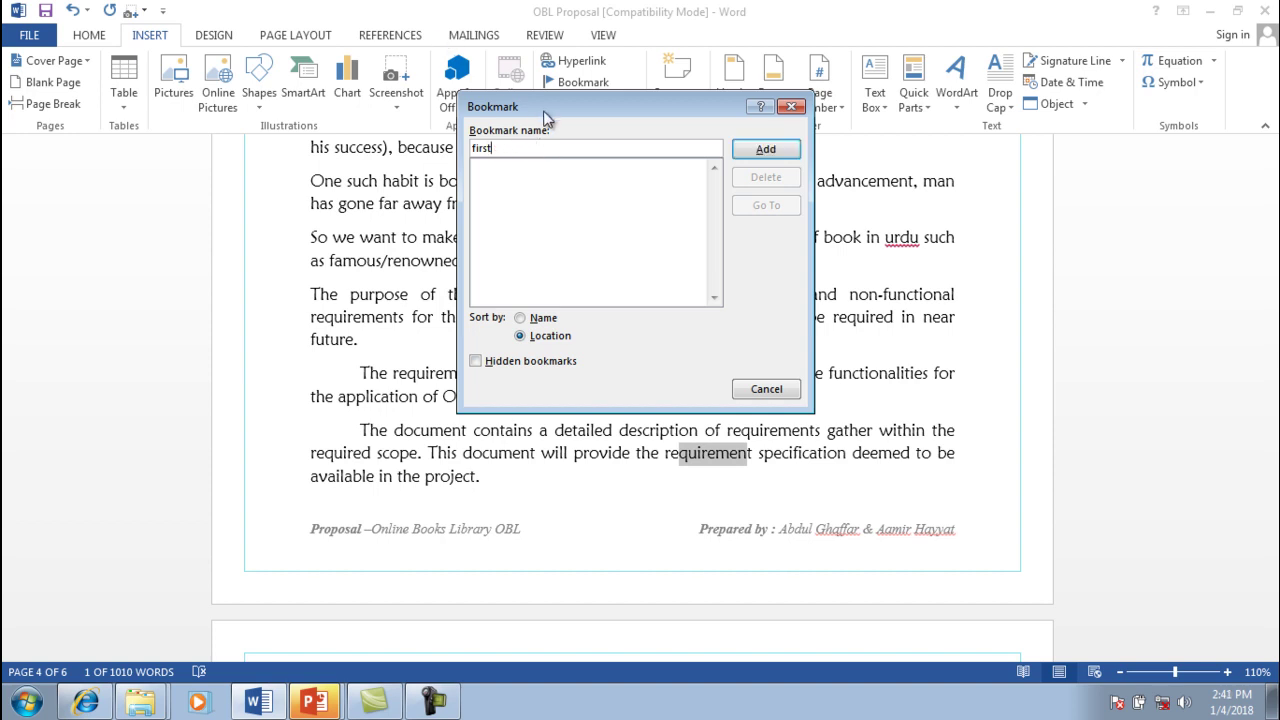
{"action": "left_click_drag", "start_coordinate": [544, 108], "coordinate": [606, 127]}
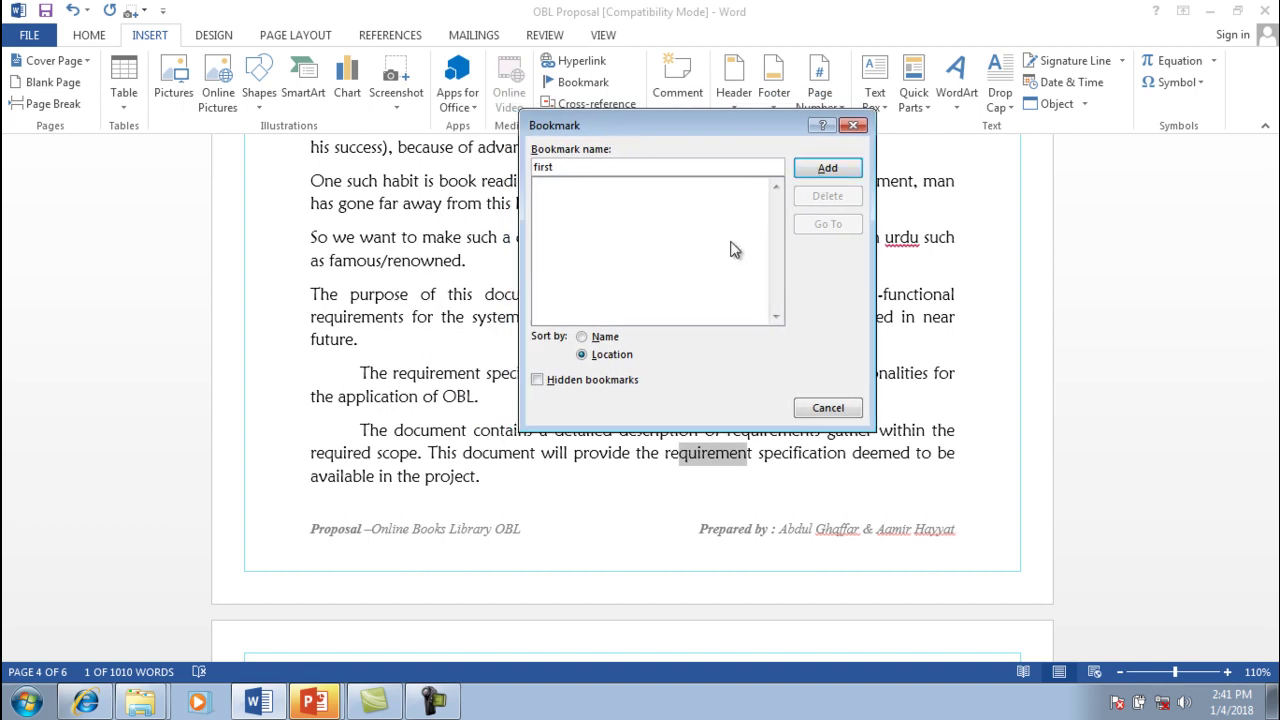
{"action": "type", "text": "f"}
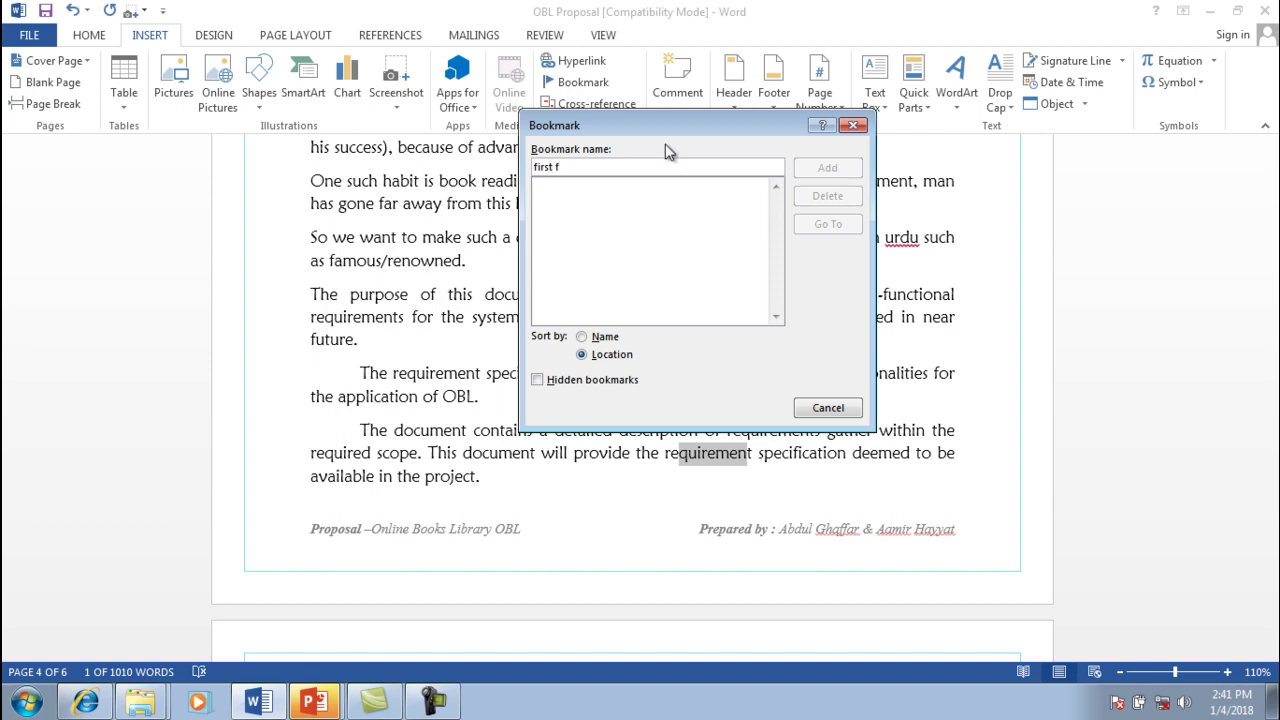
{"action": "key", "text": "BackSpace"}
{"action": "key", "text": "BackSpace"}
{"action": "left_click", "coordinate": [827, 168]}
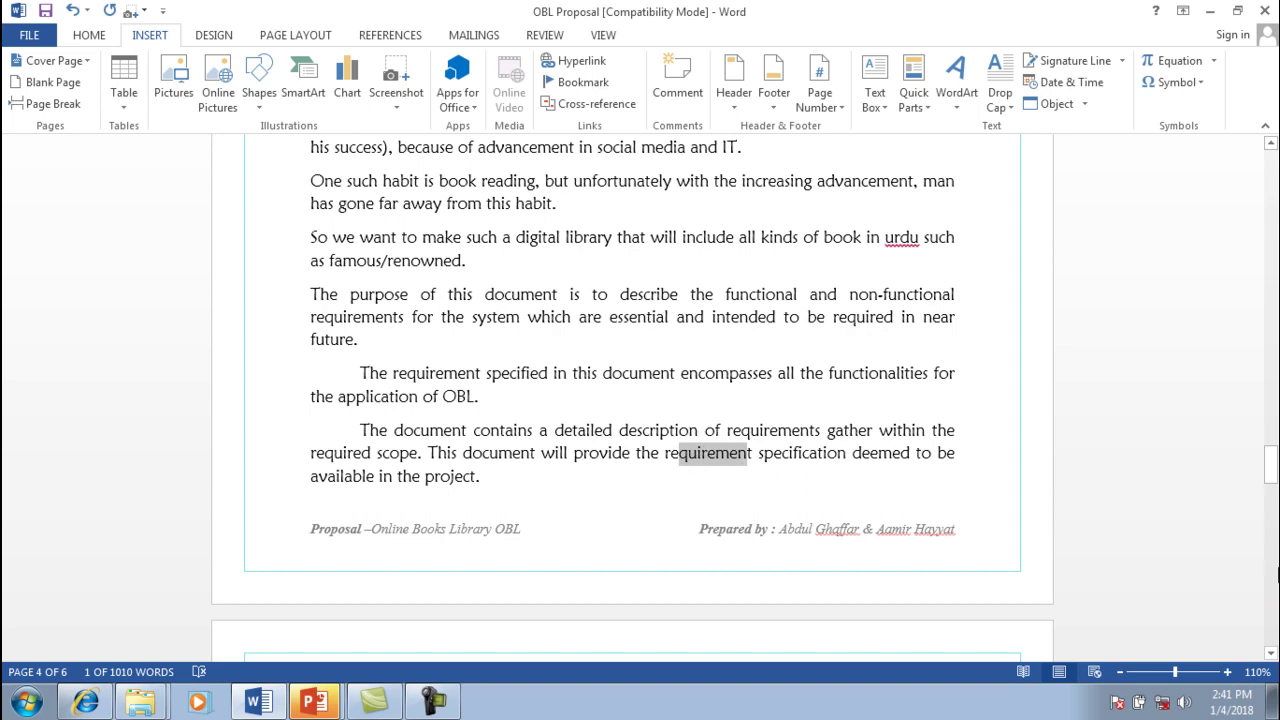
Hyperlink the first presenter's name on the cover page to the bookmark 'first' in this document
{"action": "left_click_drag", "start_coordinate": [1270, 464], "coordinate": [1229, 171]}
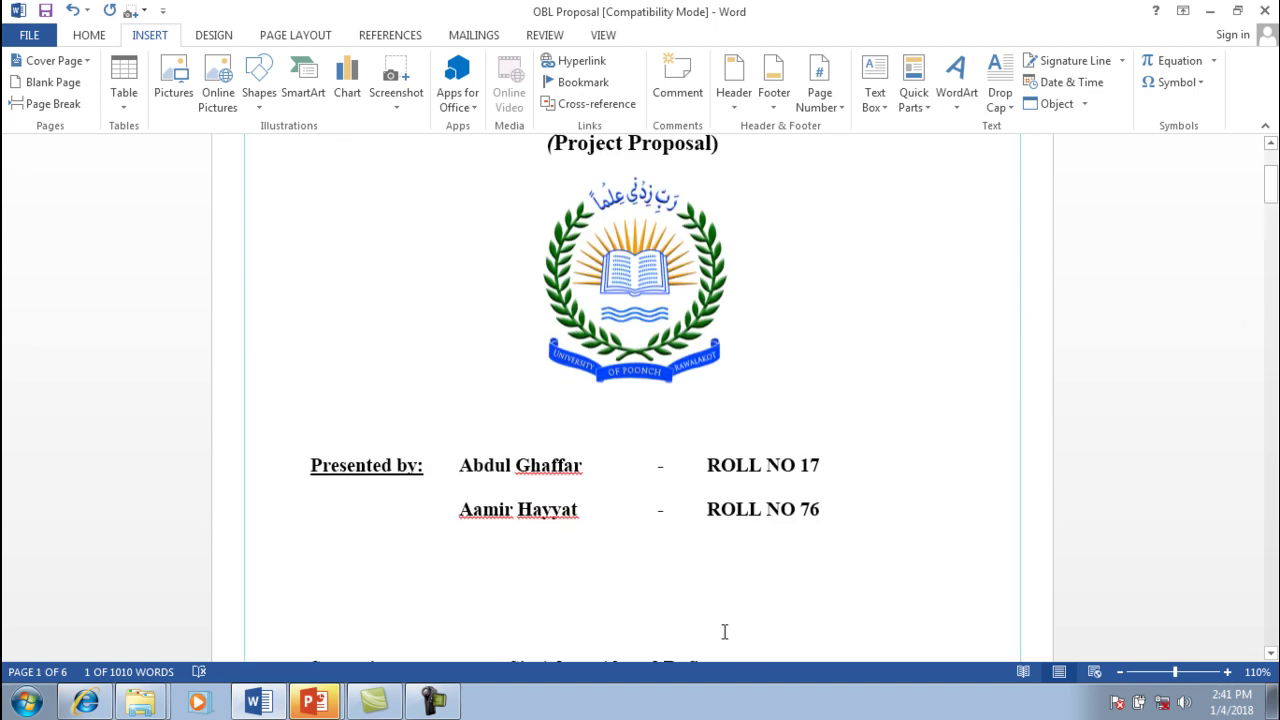
{"action": "left_click_drag", "start_coordinate": [585, 468], "coordinate": [472, 461]}
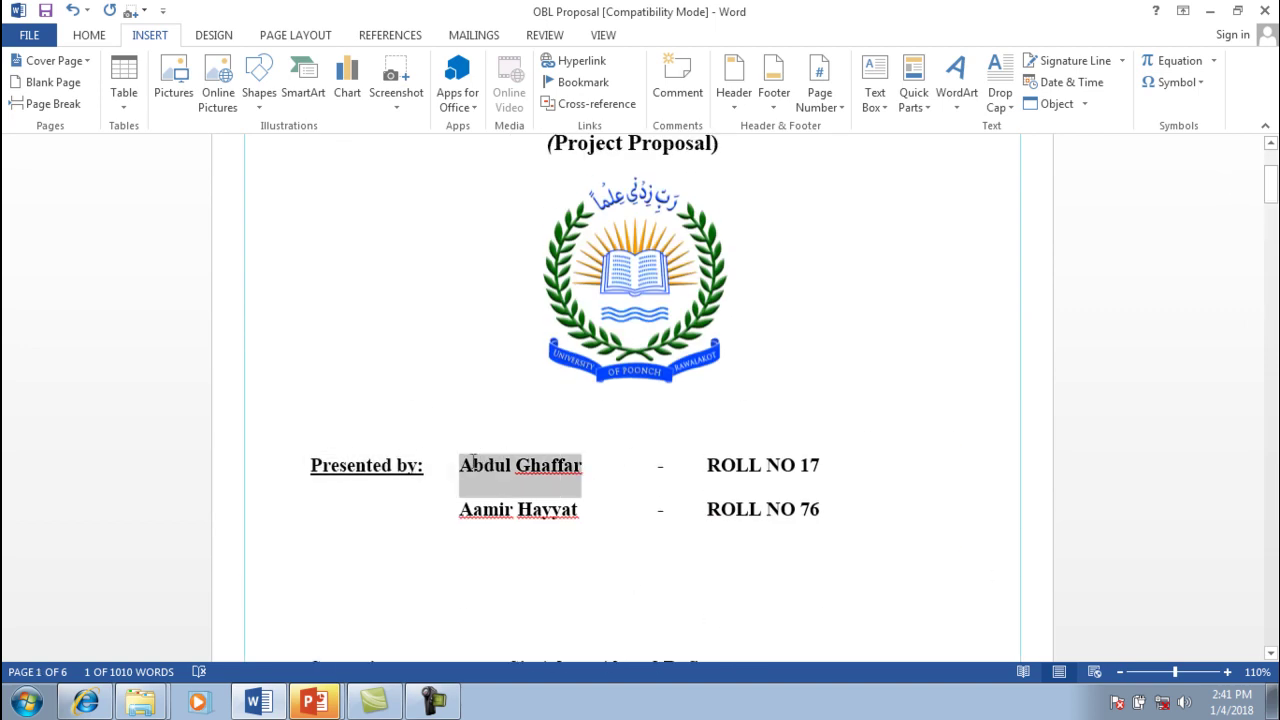
{"action": "left_click", "coordinate": [572, 62]}
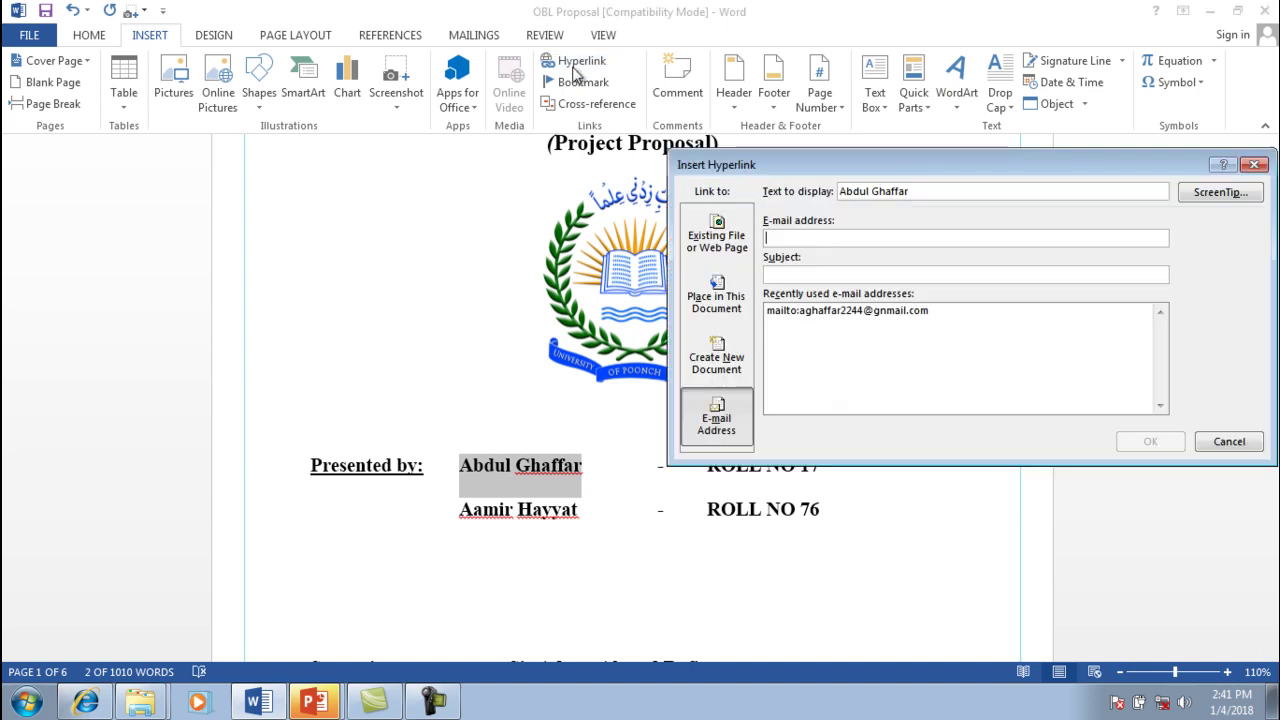
{"action": "left_click", "coordinate": [716, 298]}
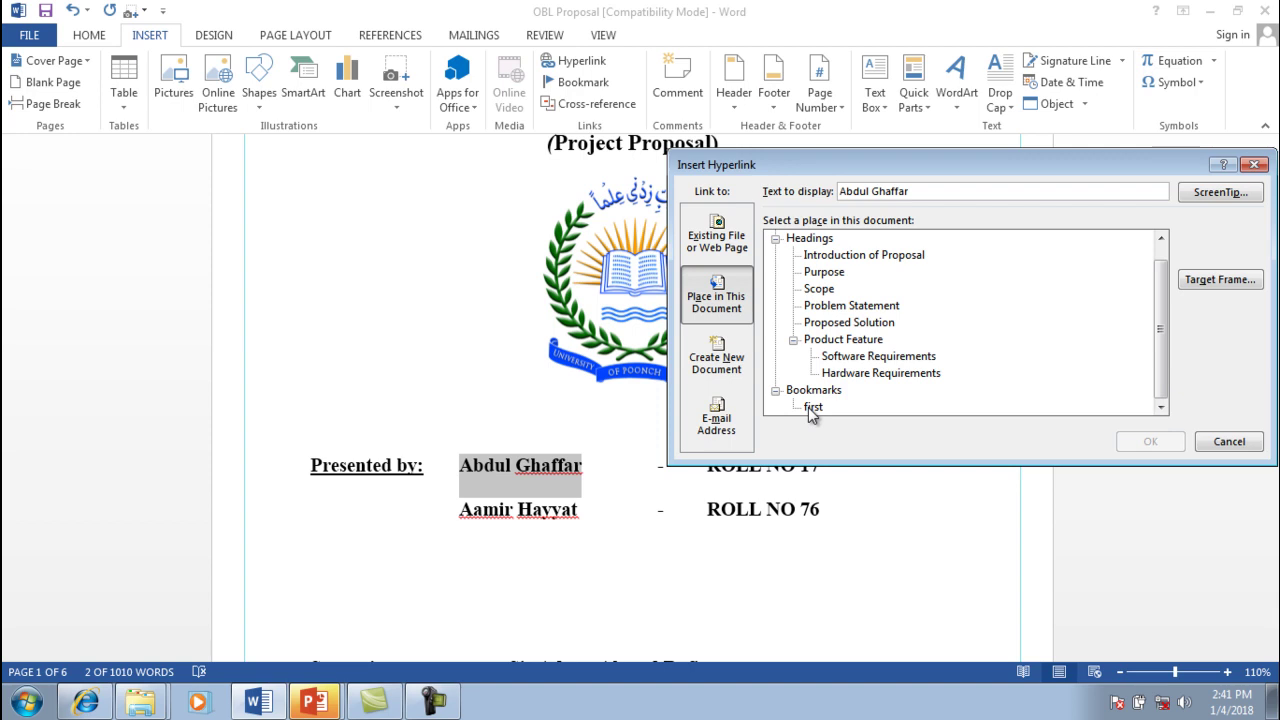
{"action": "left_click", "coordinate": [808, 407]}
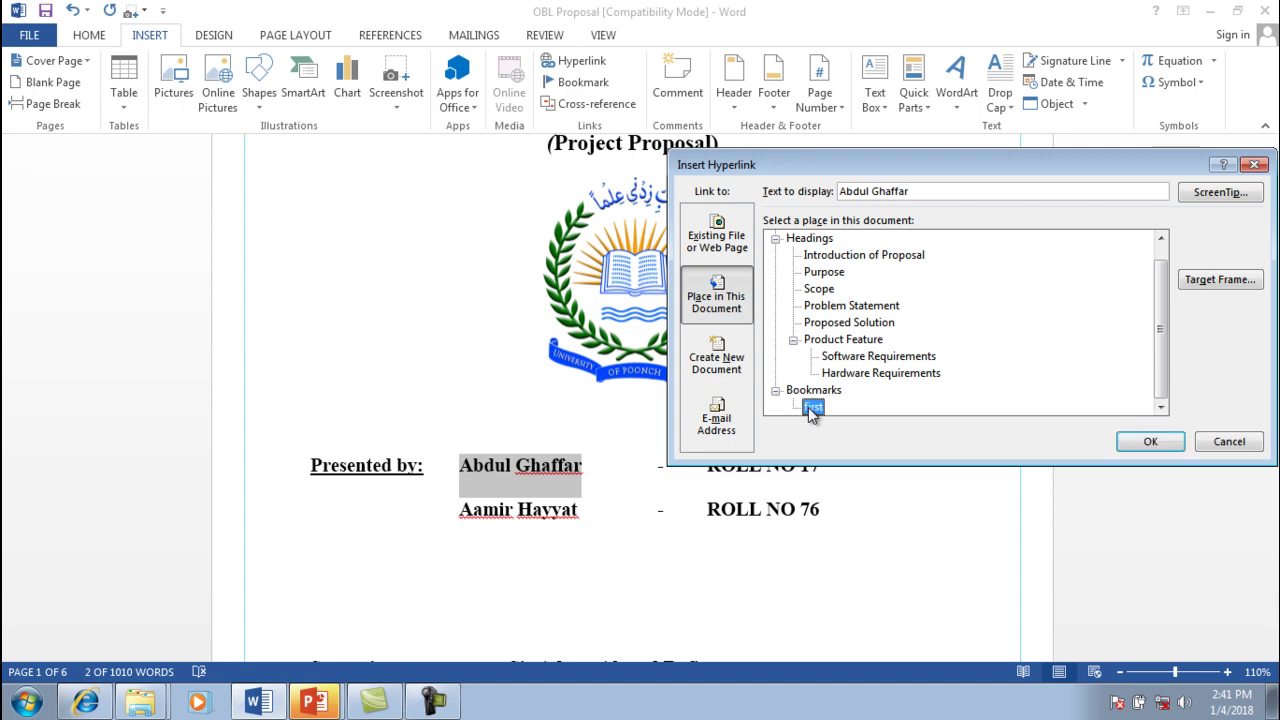
{"action": "left_click", "coordinate": [1160, 443]}
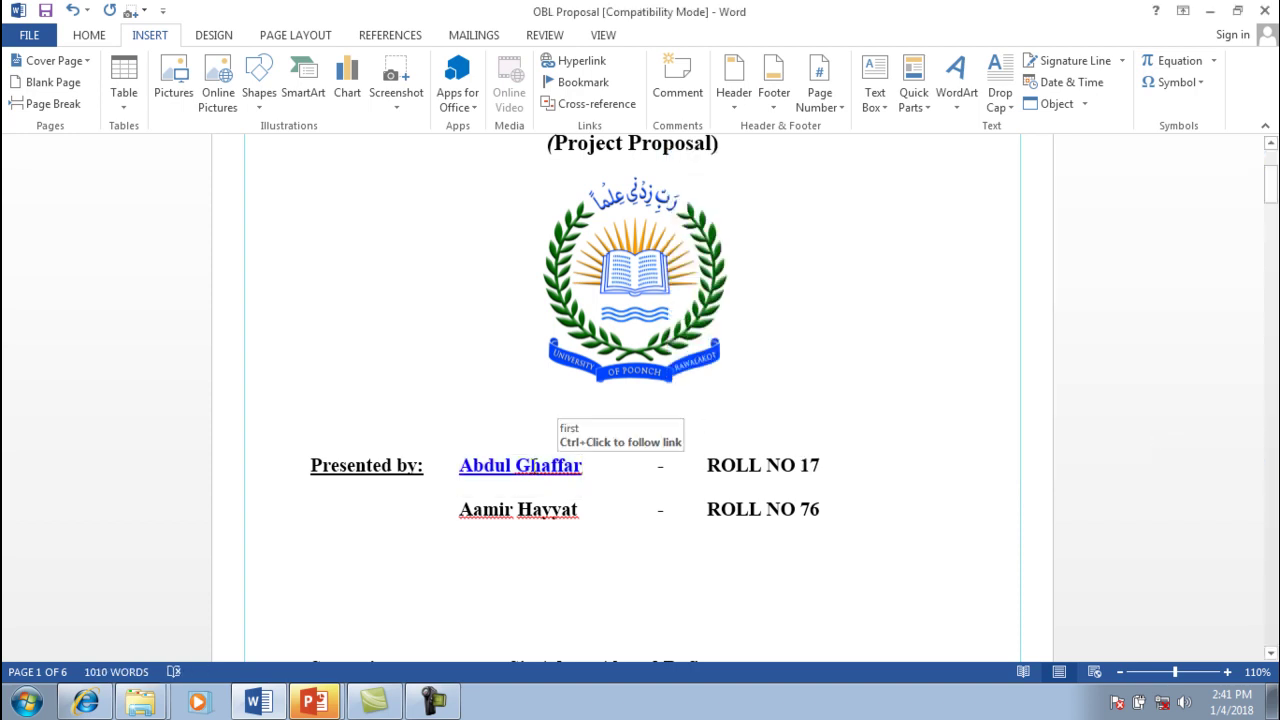
Ctrl+click the presenter's name to jump to the bookmarked 'requirement' on page 4, then switch to PowerPoint
{"action": "left_click", "coordinate": [533, 466], "text": "ctrl"}
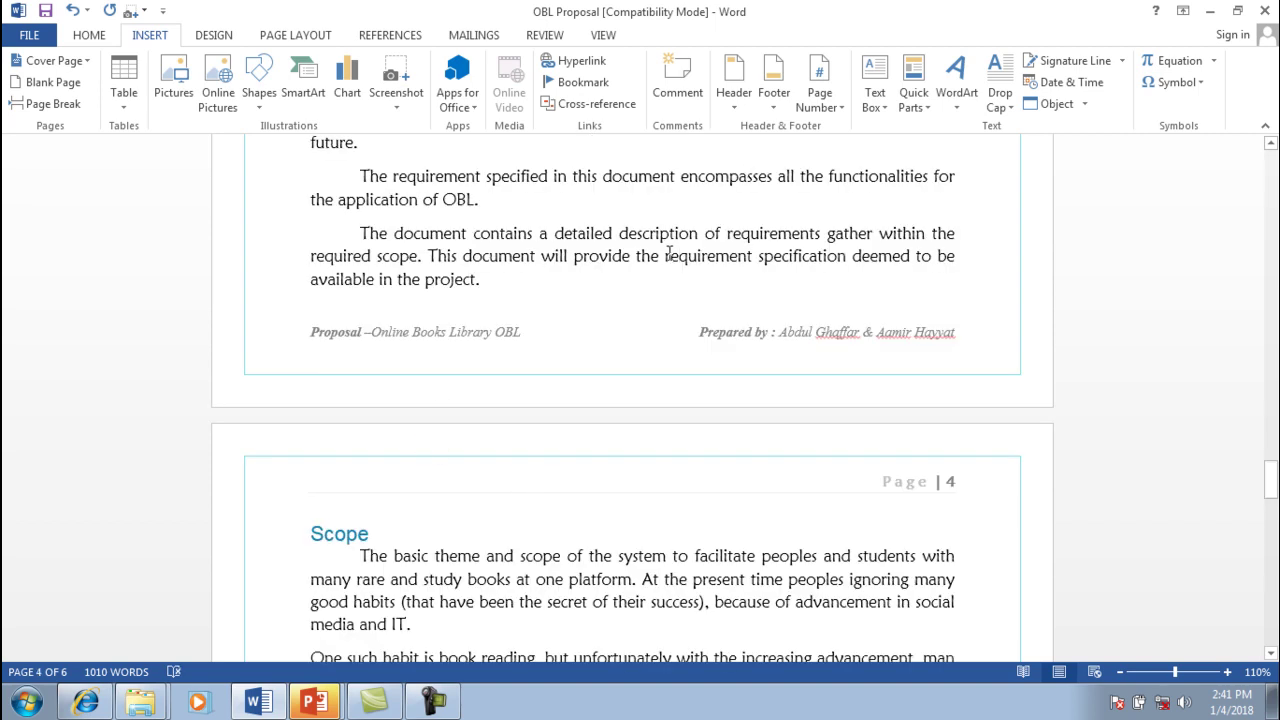
{"action": "left_click_drag", "start_coordinate": [665, 257], "coordinate": [746, 262]}
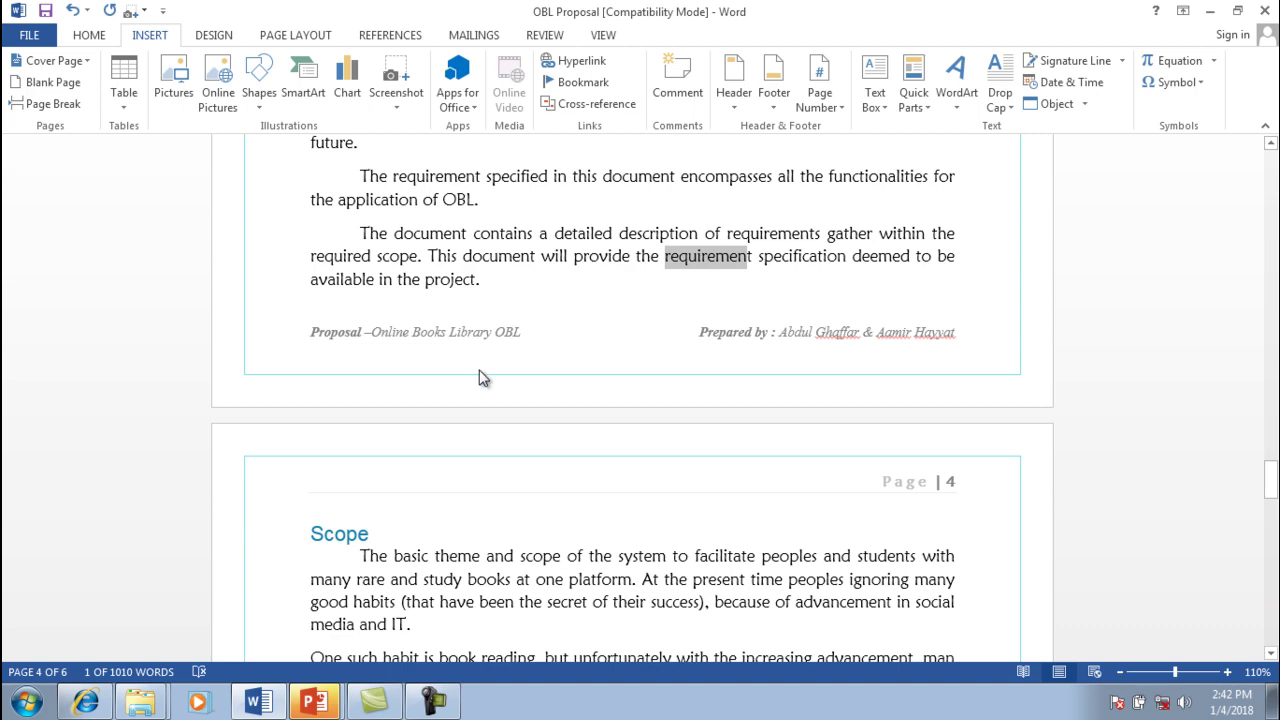
{"action": "left_click", "coordinate": [318, 697]}
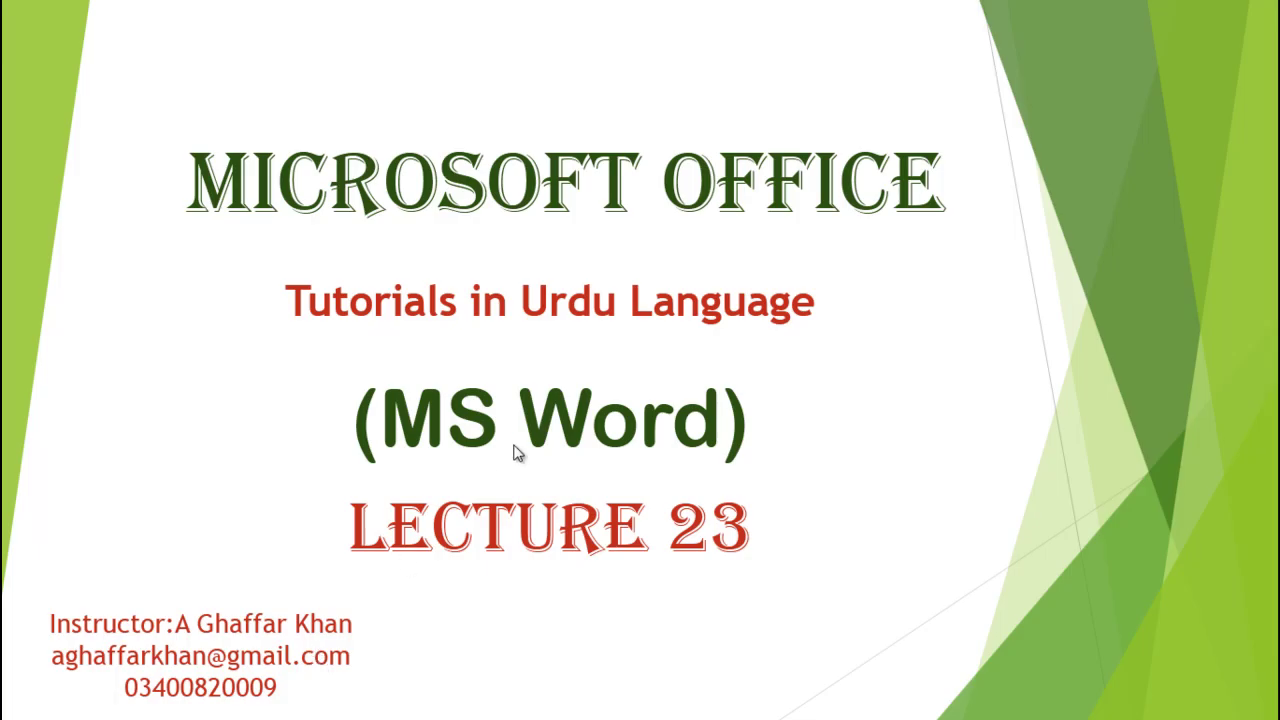
Advance the slide show to the closing 'Thanks for Watching' slide, stepping back after the end screen
{"action": "left_click", "coordinate": [740, 190]}
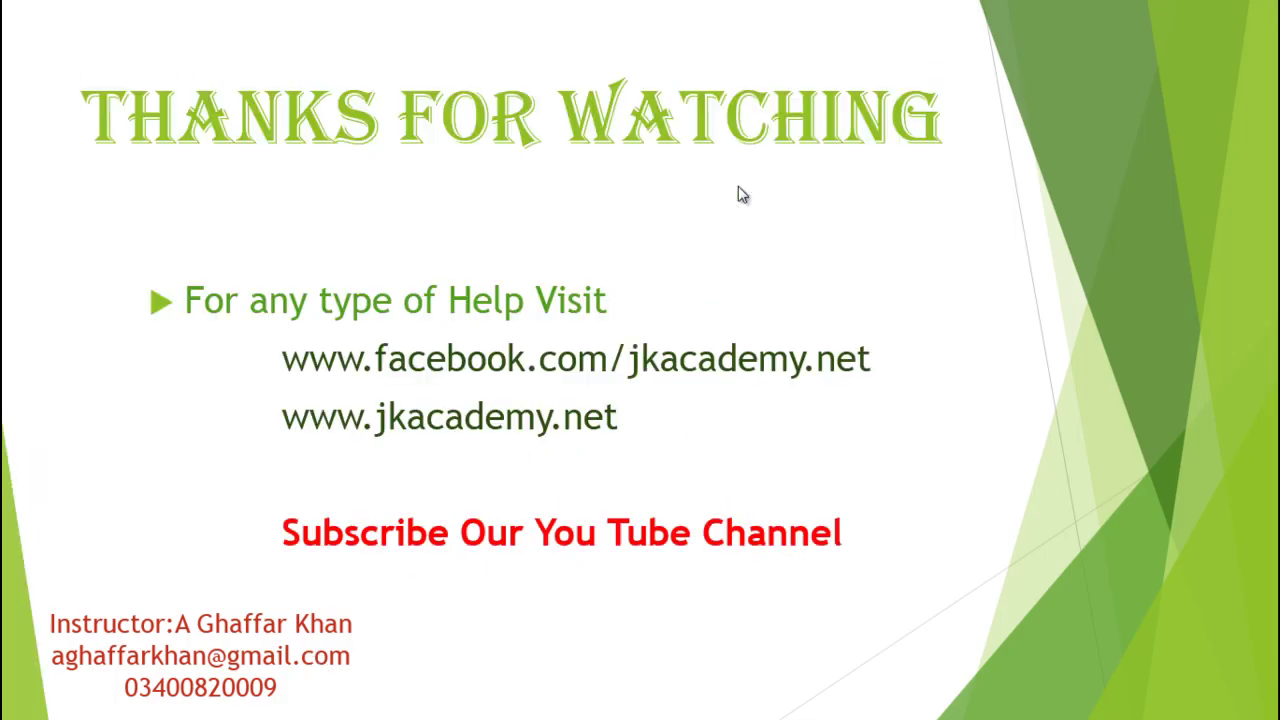
{"action": "left_click", "coordinate": [738, 187]}
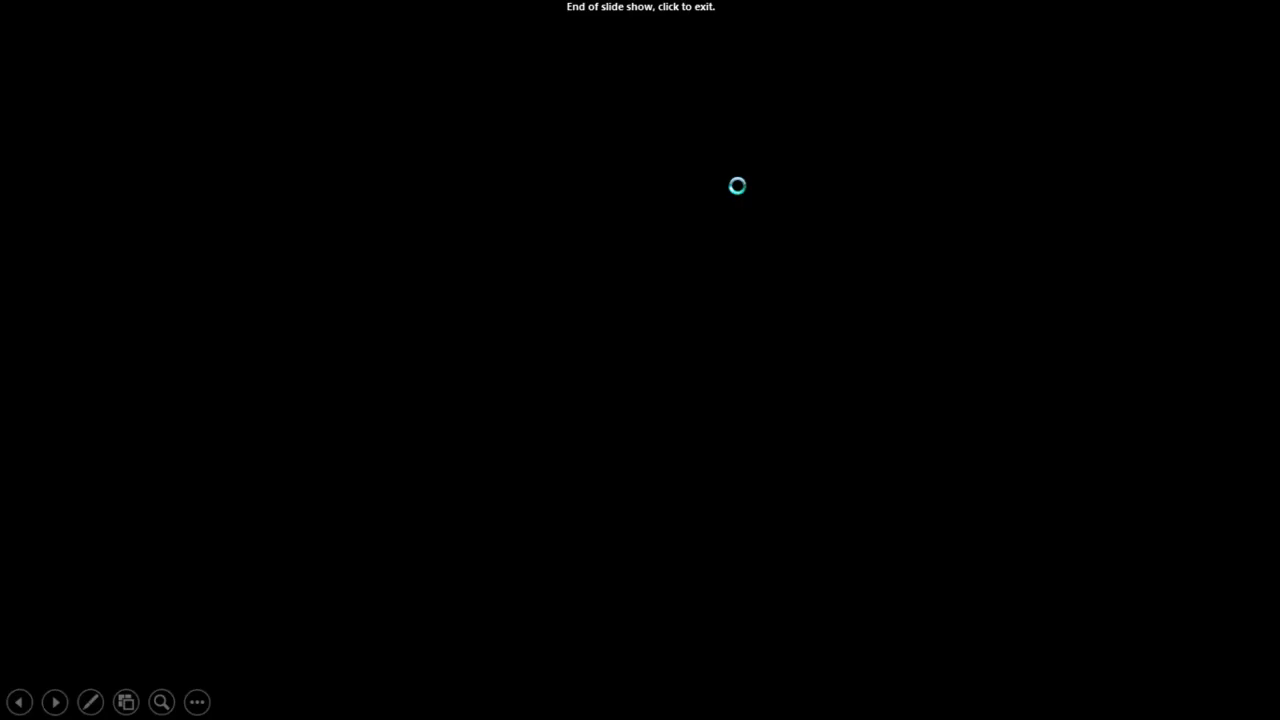
{"action": "key", "text": "Left"}
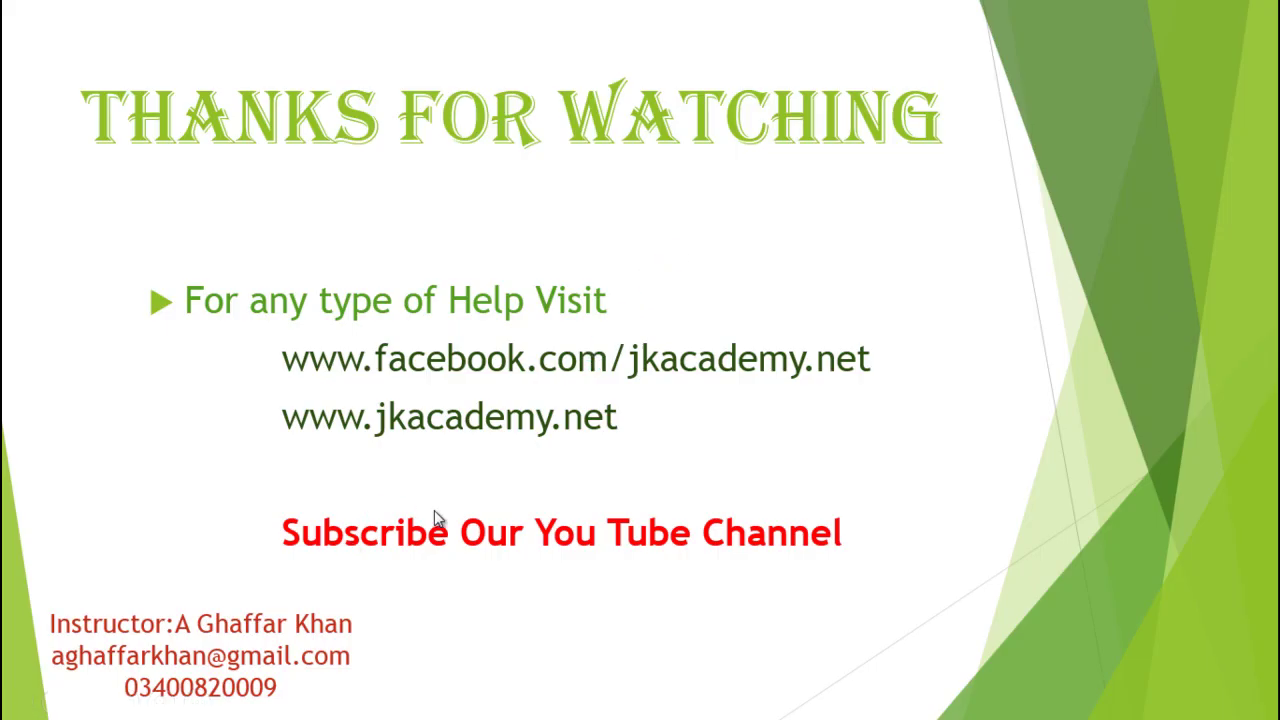